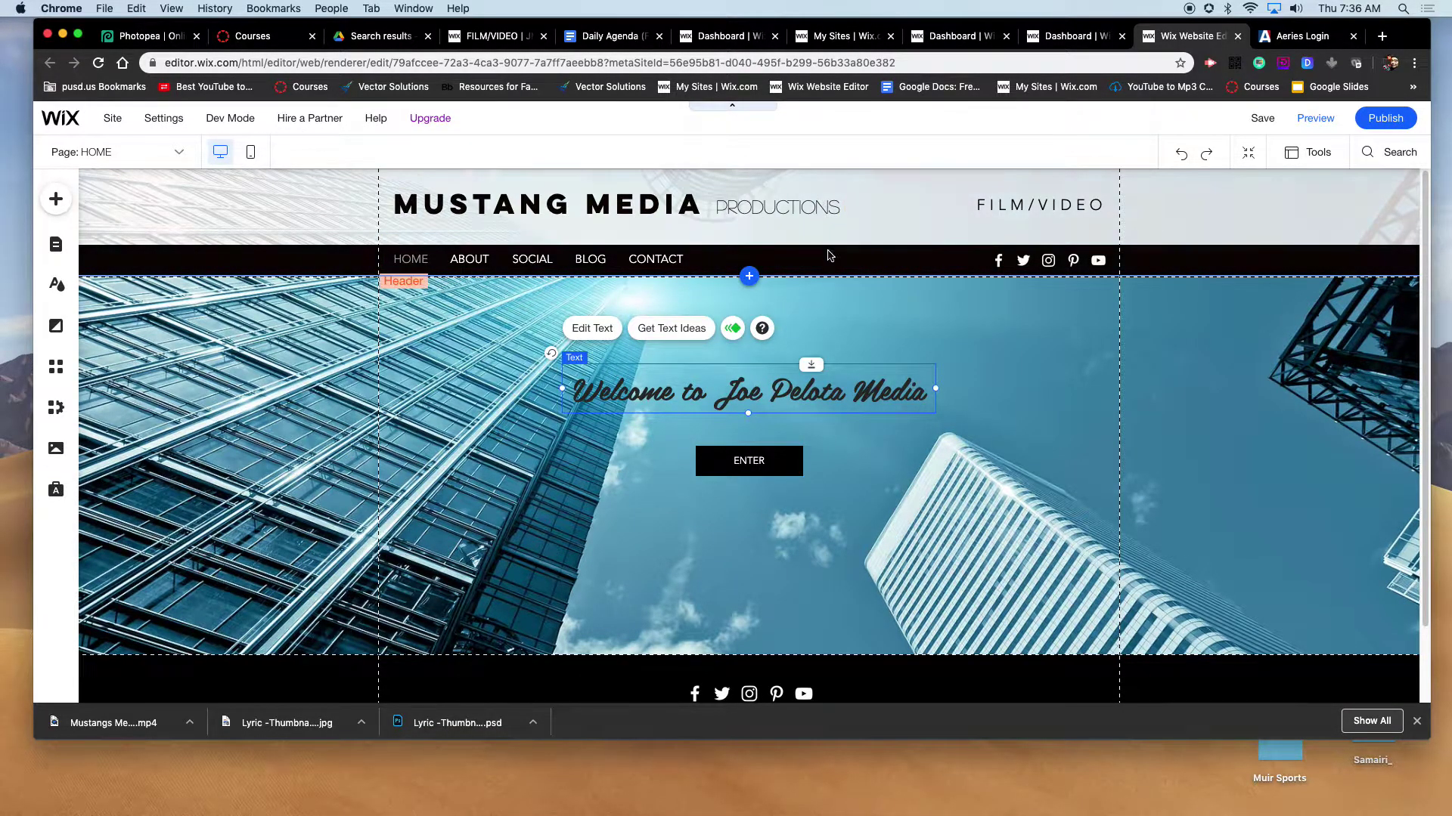
Change the site title to 'MUSTANGS MEDIA' and widen it to keep PRODUCTIONS on one line.
click(767, 195)
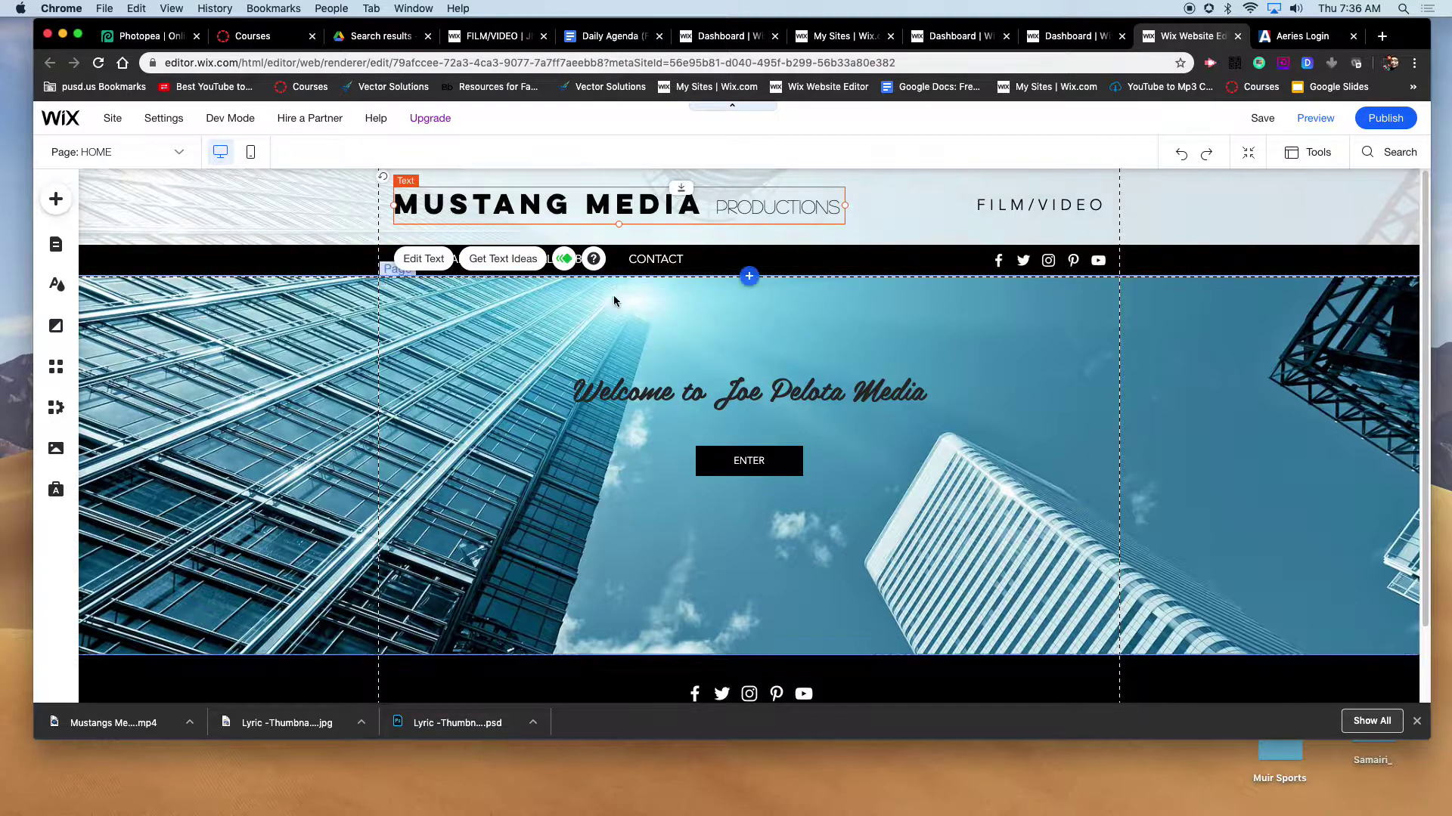
click(863, 450)
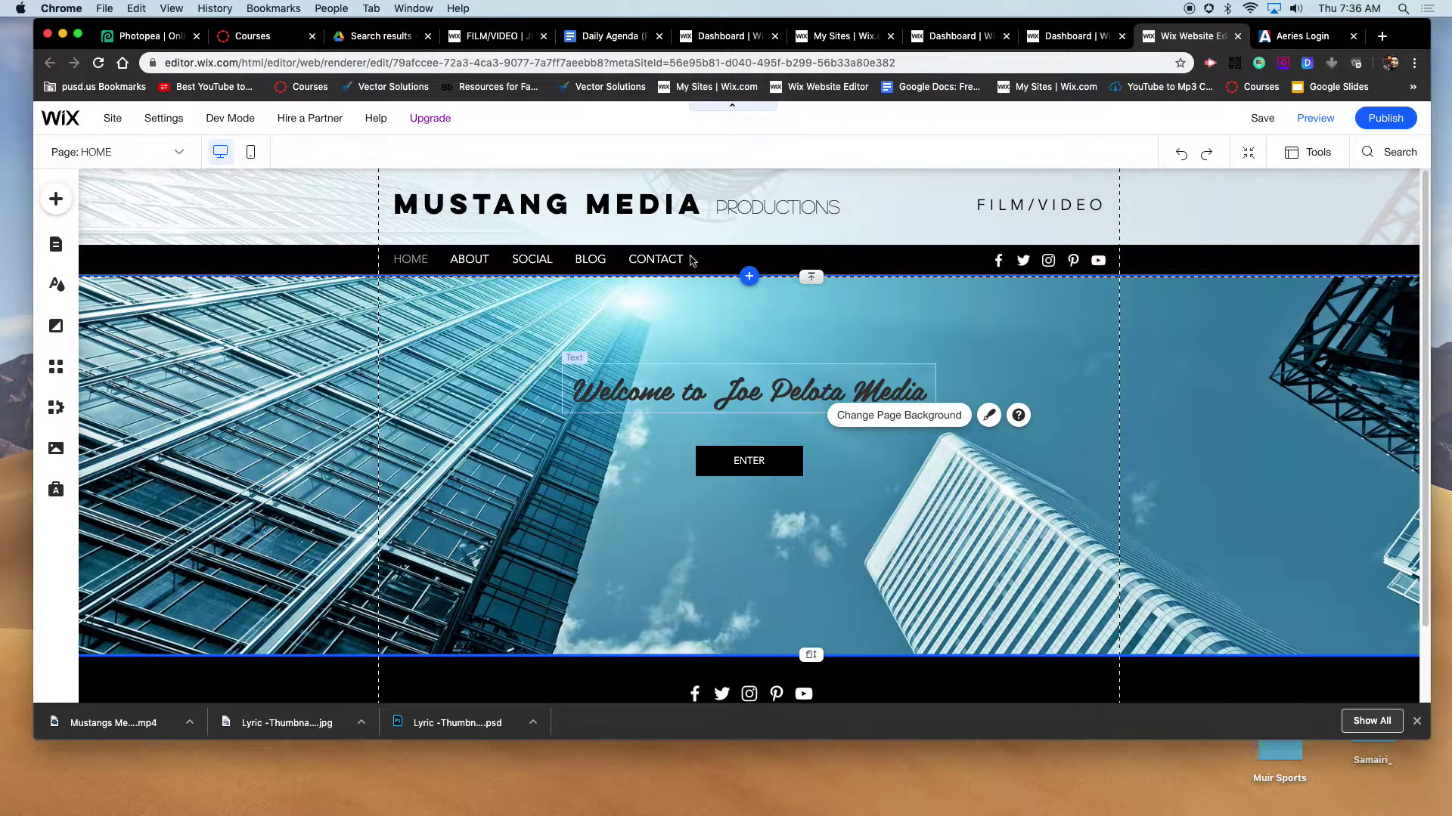
click(589, 225)
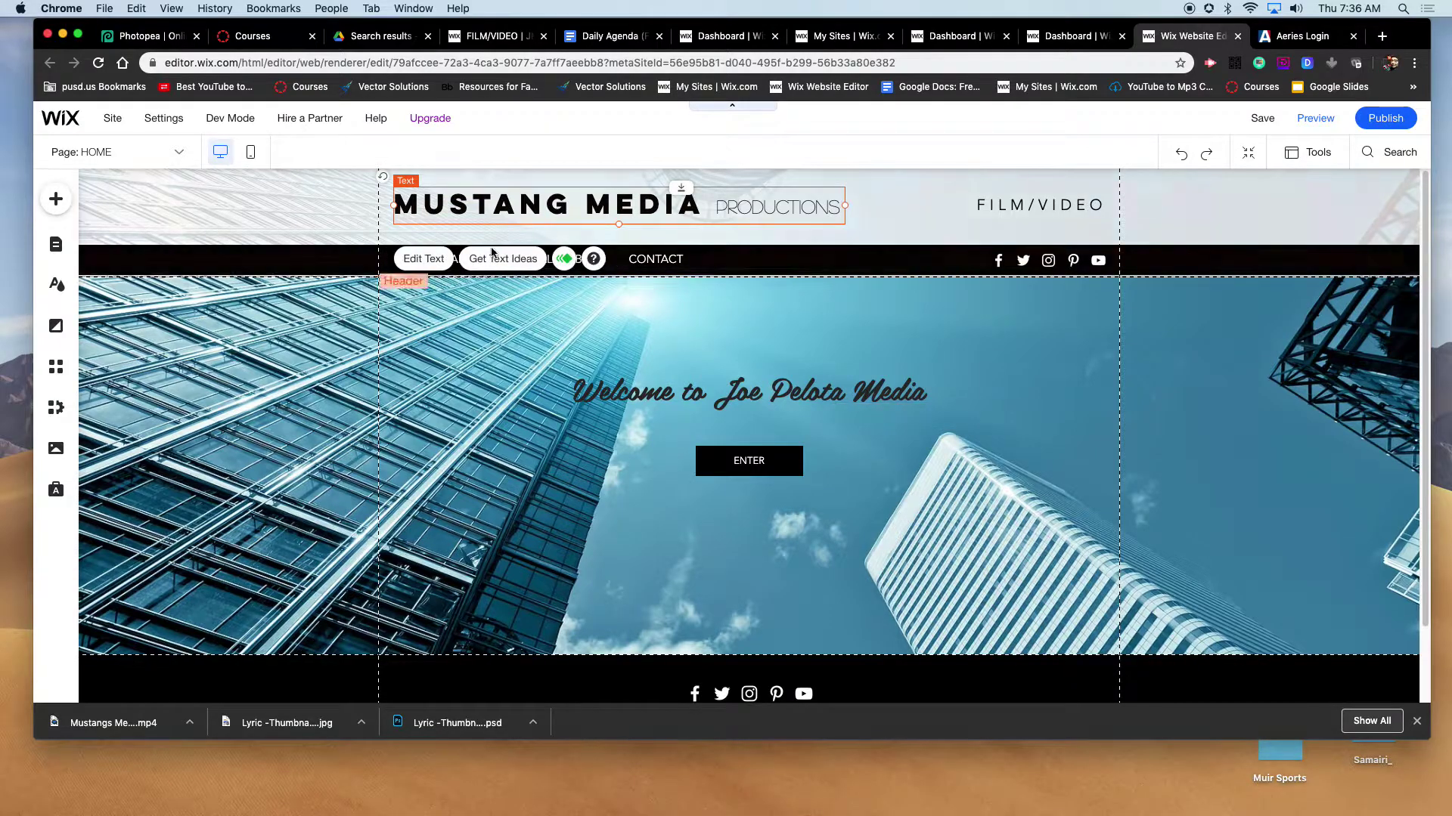
click(434, 258)
click(571, 206)
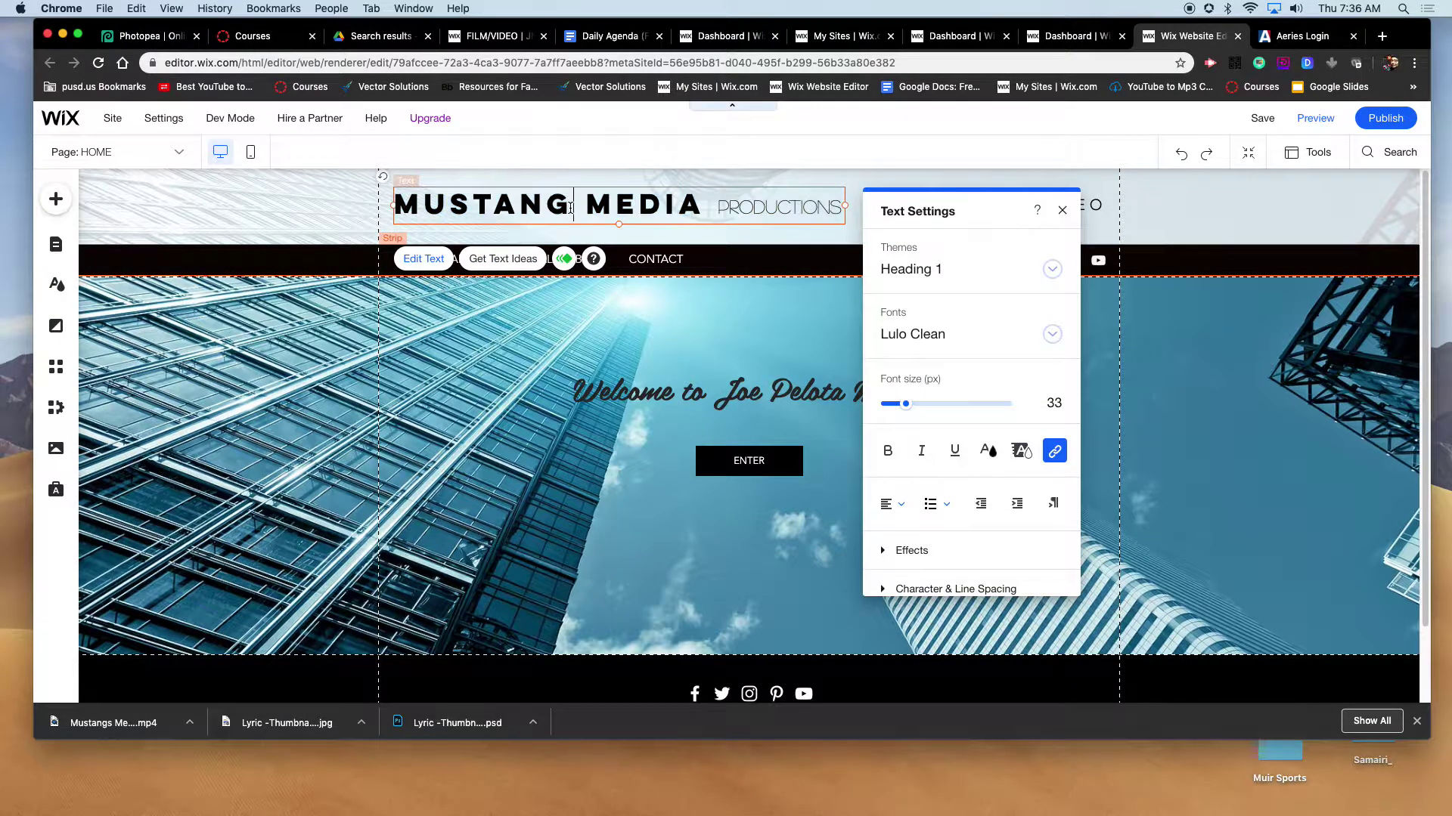
text(S)
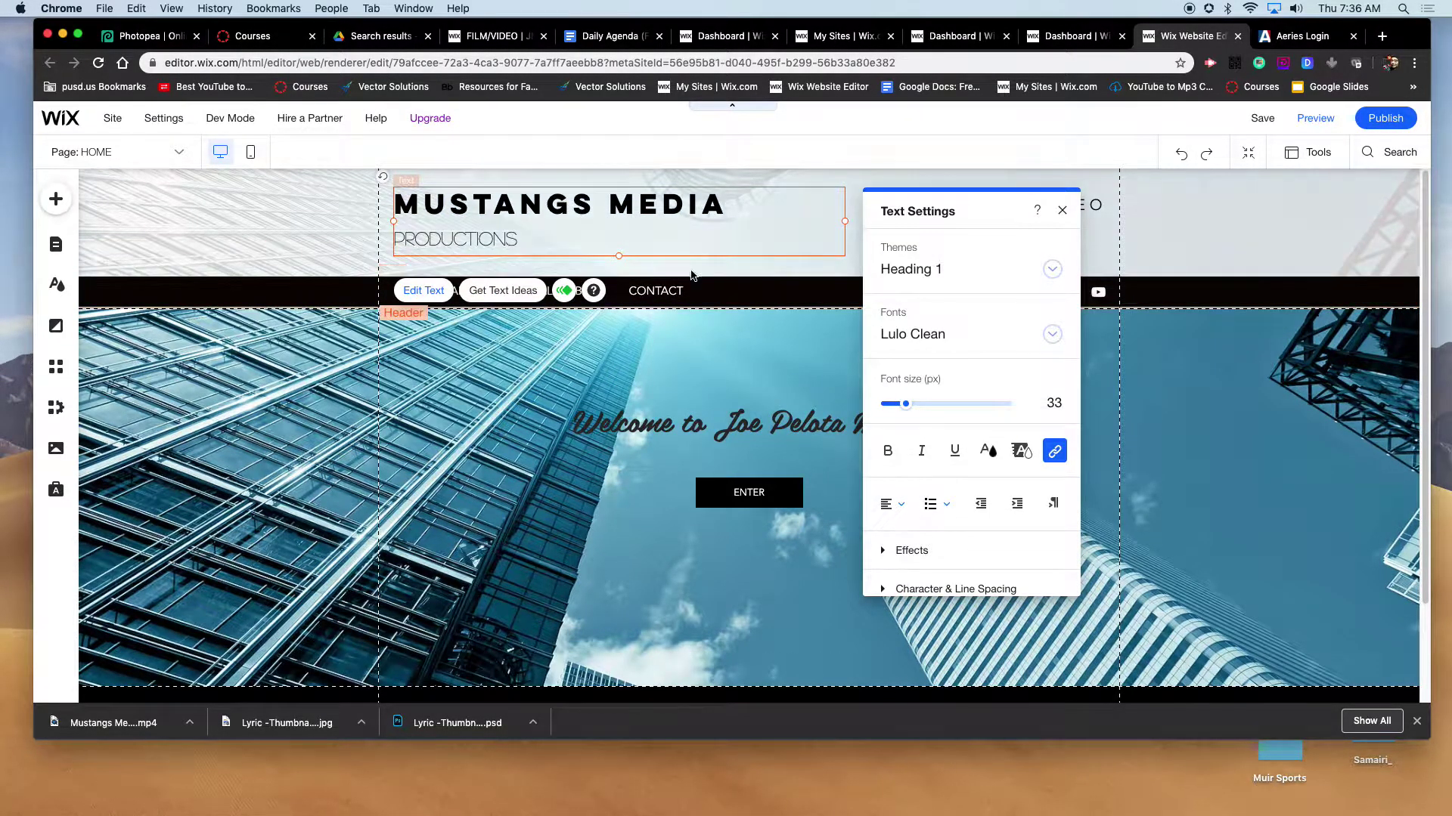
click(1060, 212)
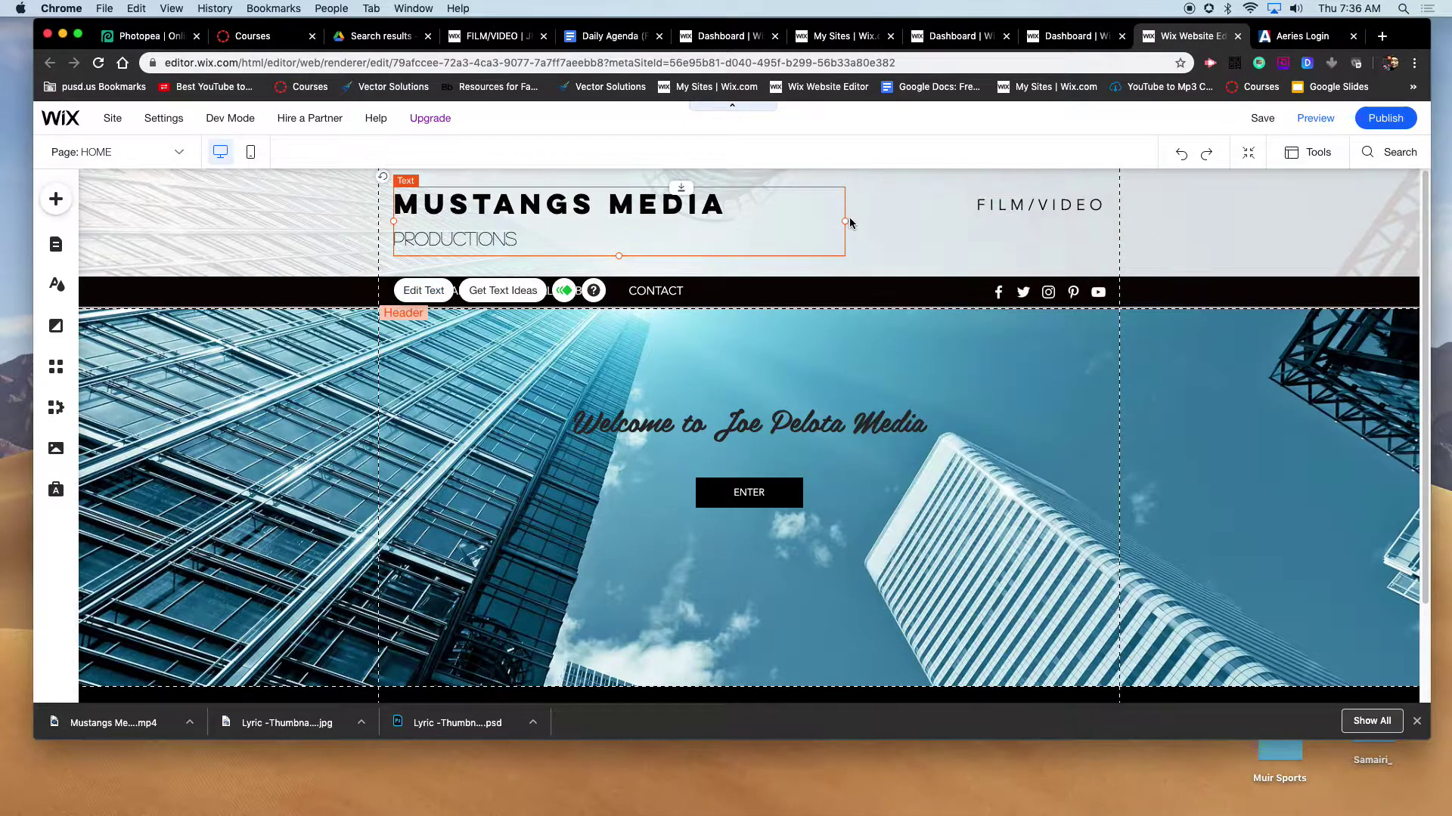
drag(843, 220, 917, 219)
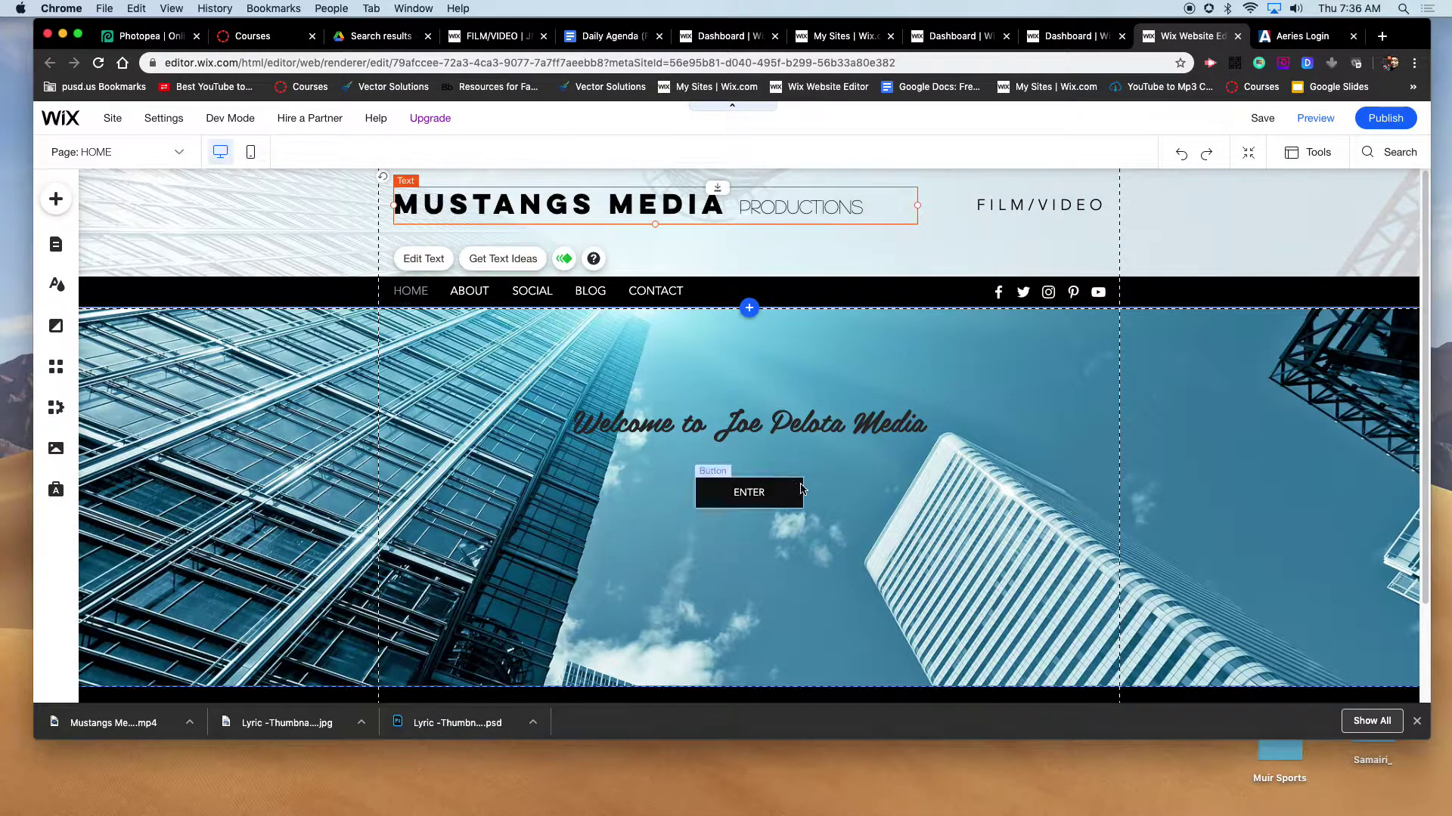
Open the page background settings and choose Video as the background type.
click(972, 351)
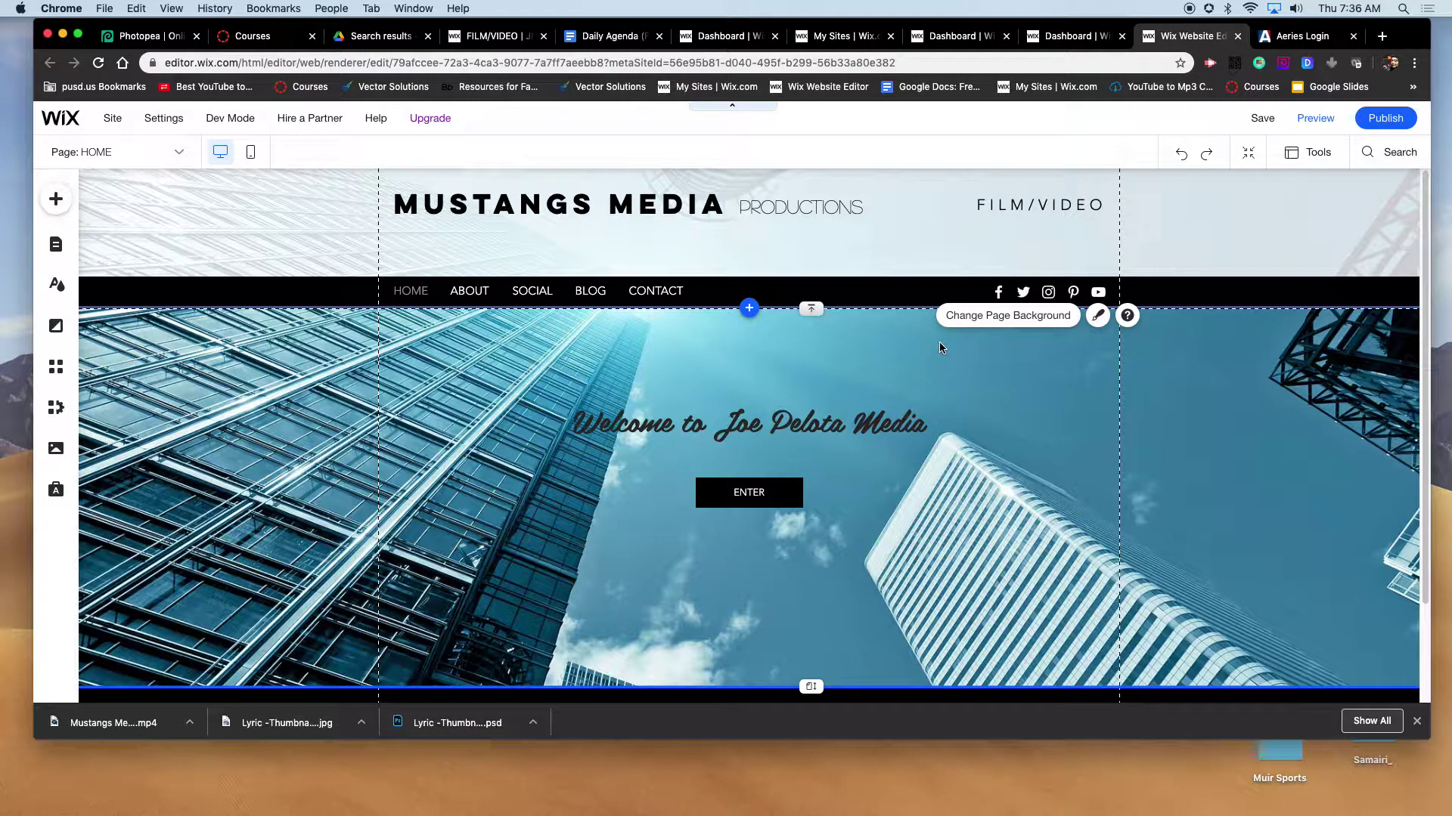
scroll(941, 347, down, 3)
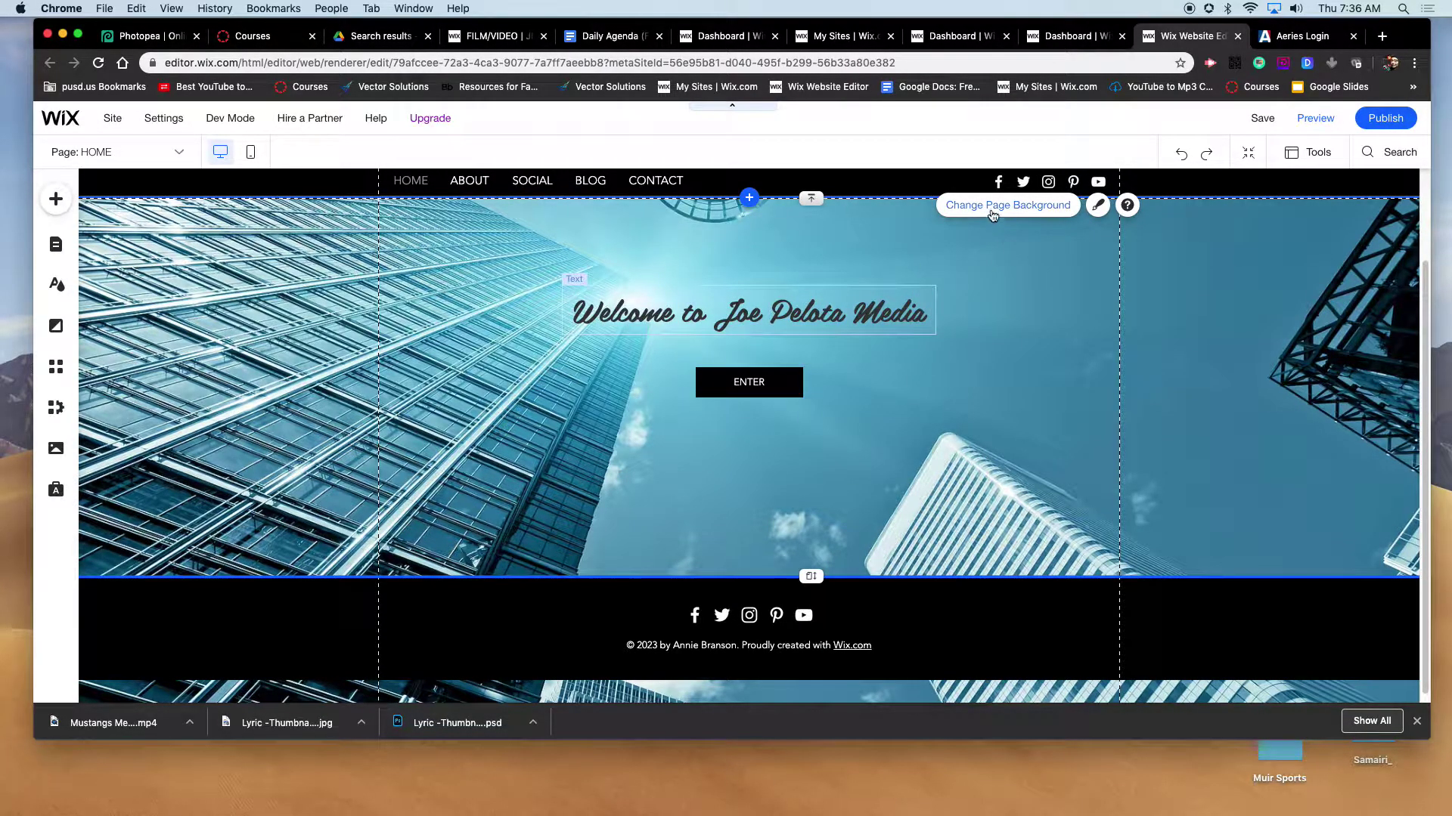
click(988, 205)
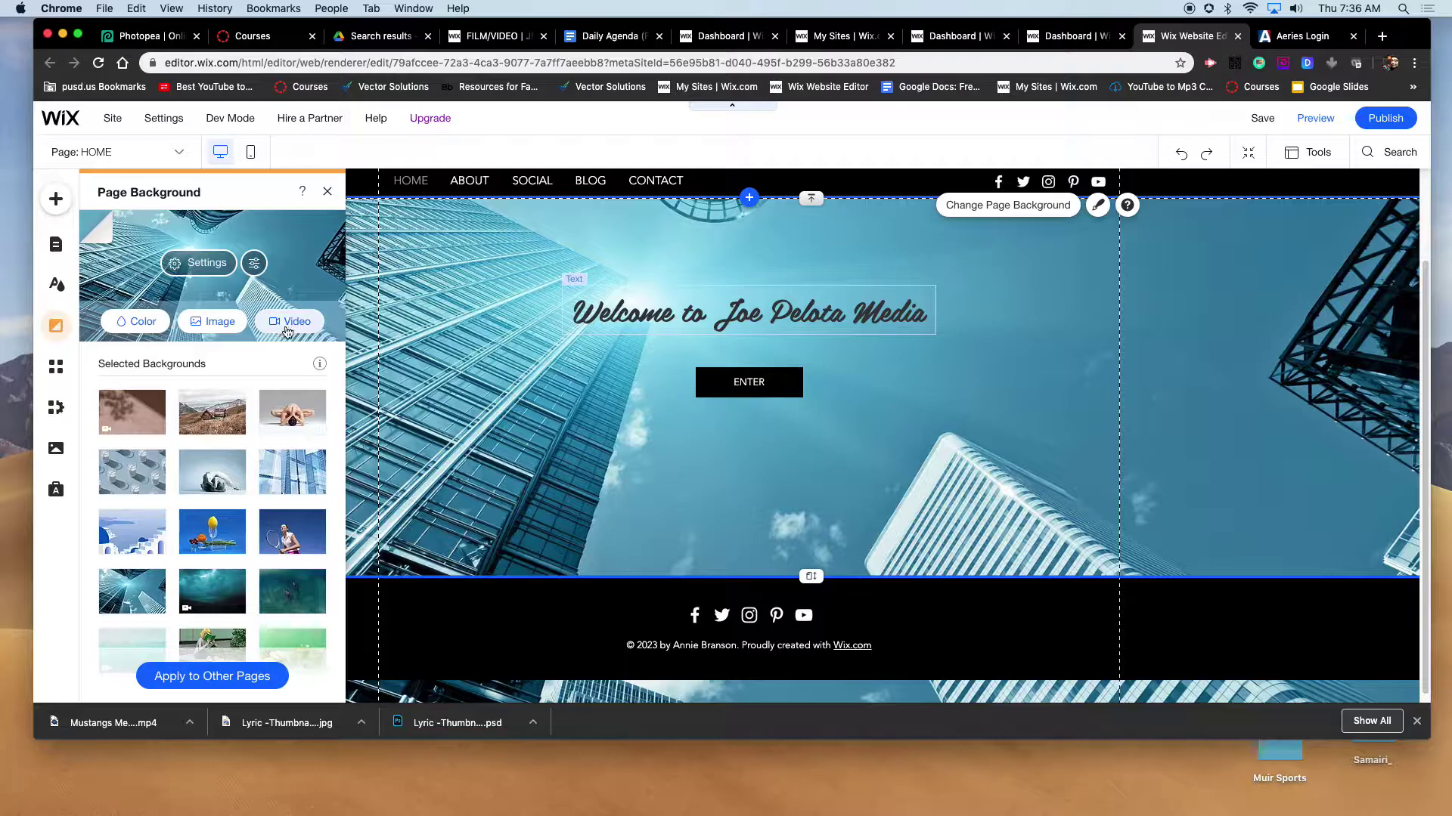
click(295, 322)
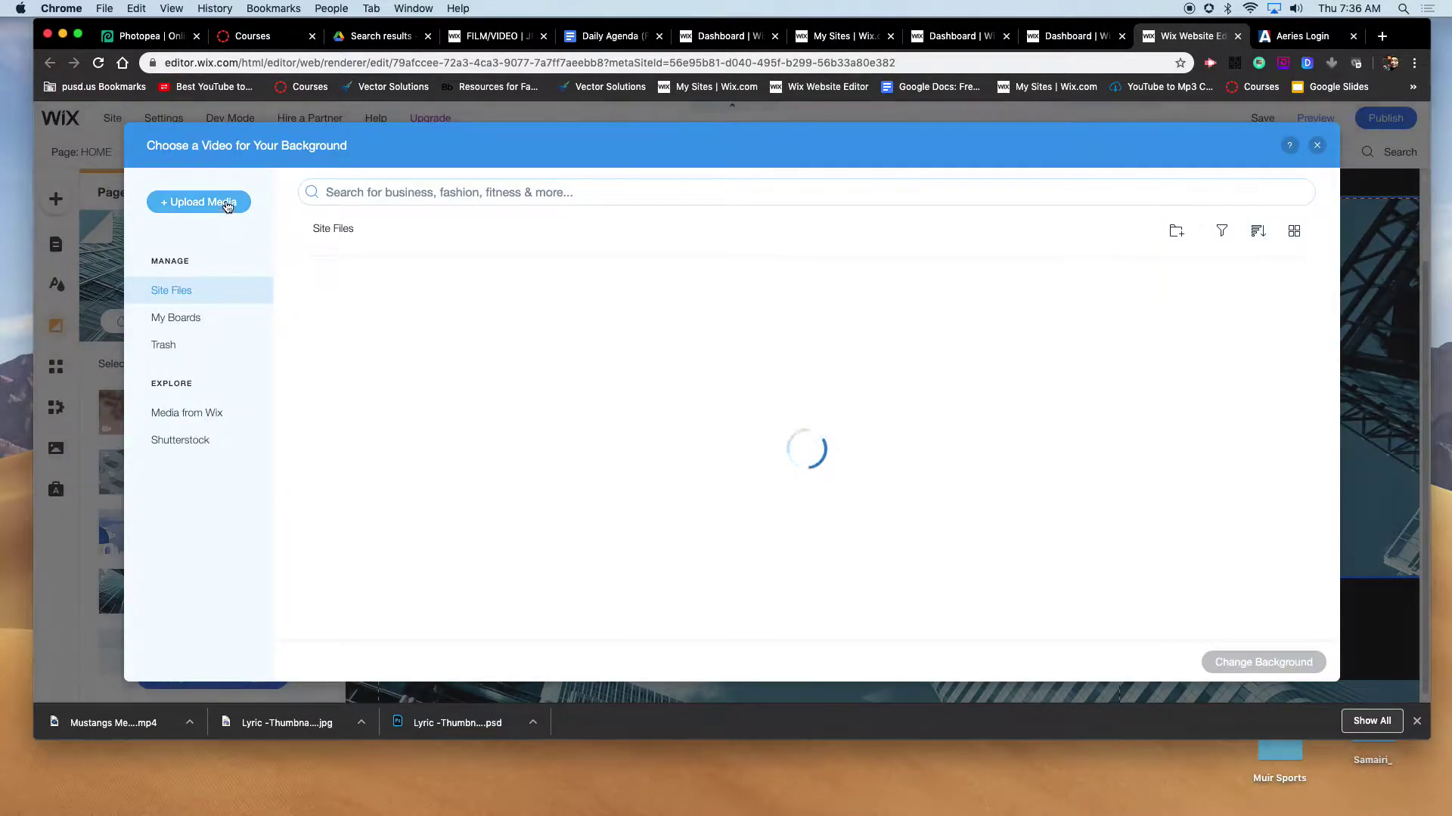
Upload 'Mustangs Media Splash Screen.mov' from the computer and select it in the video chooser.
click(222, 209)
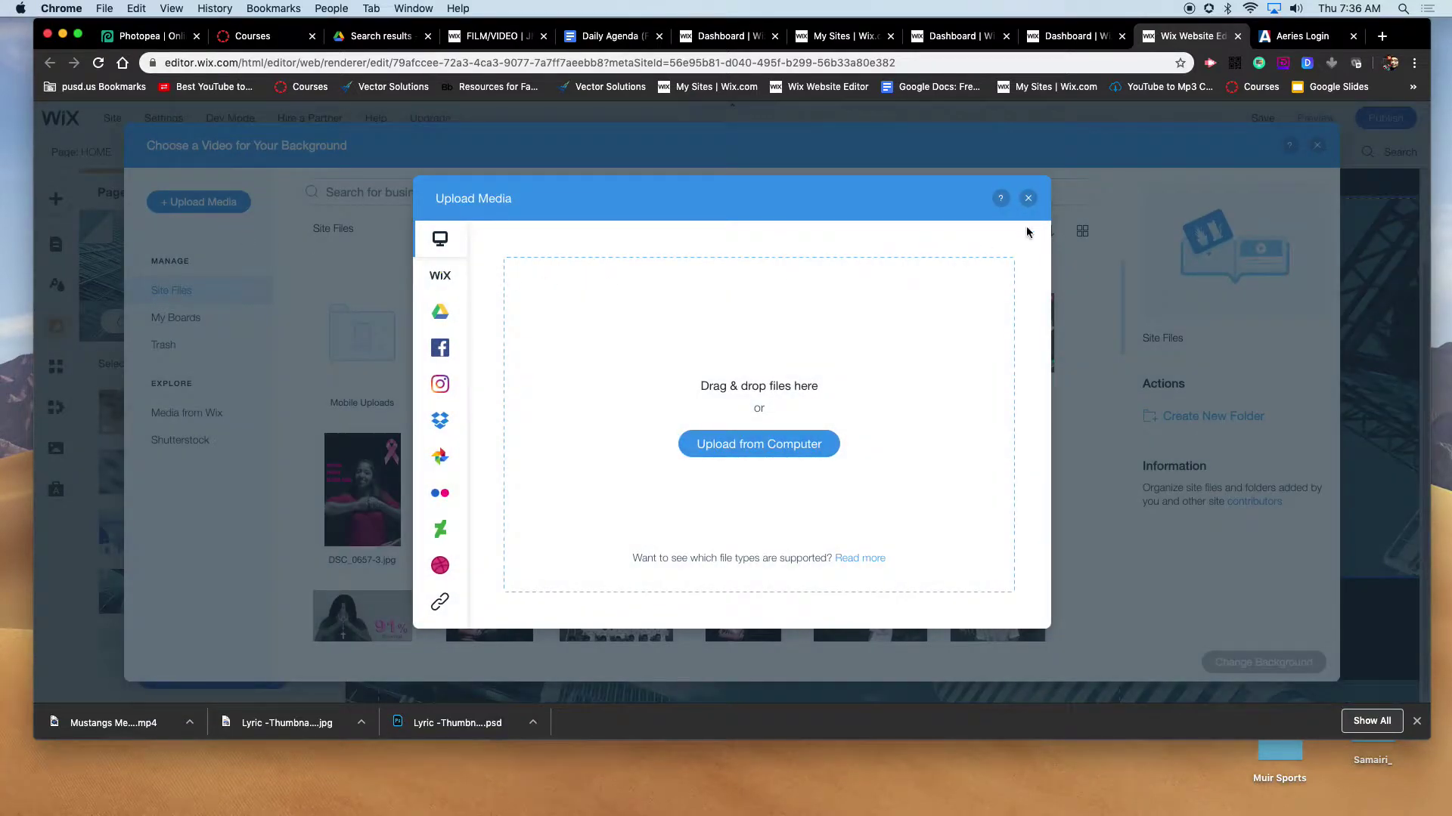
click(1028, 199)
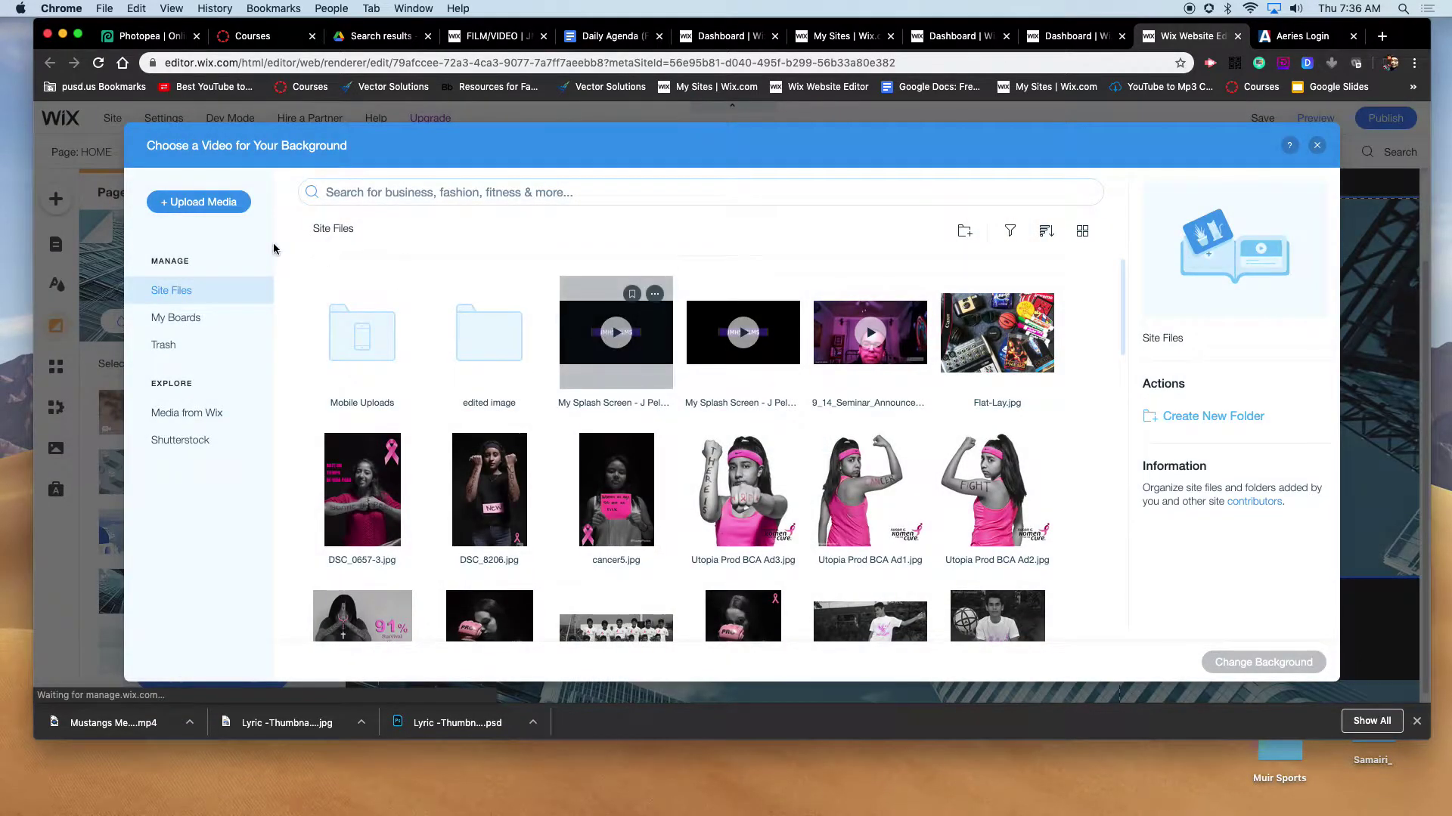
click(232, 204)
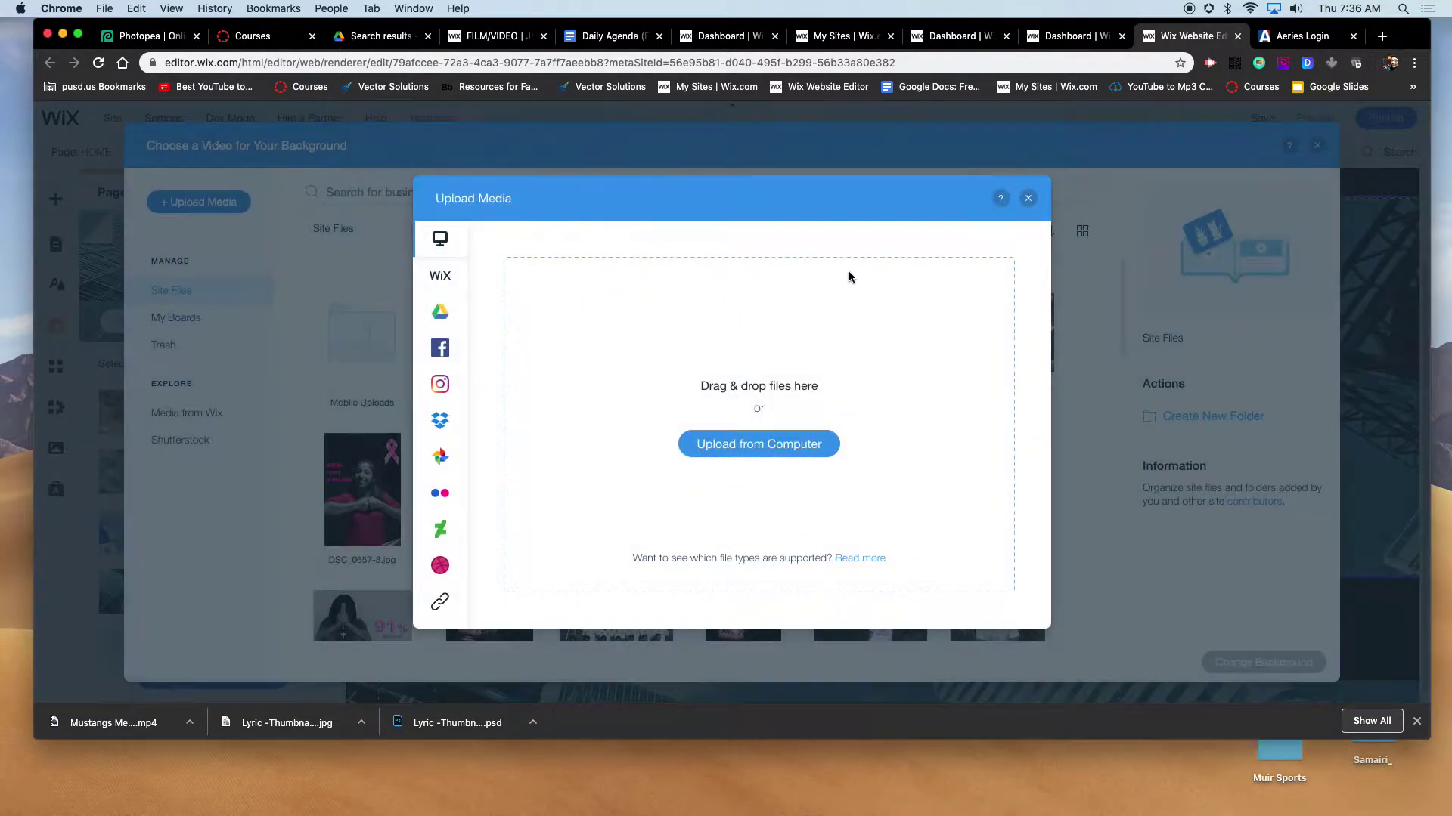
click(750, 446)
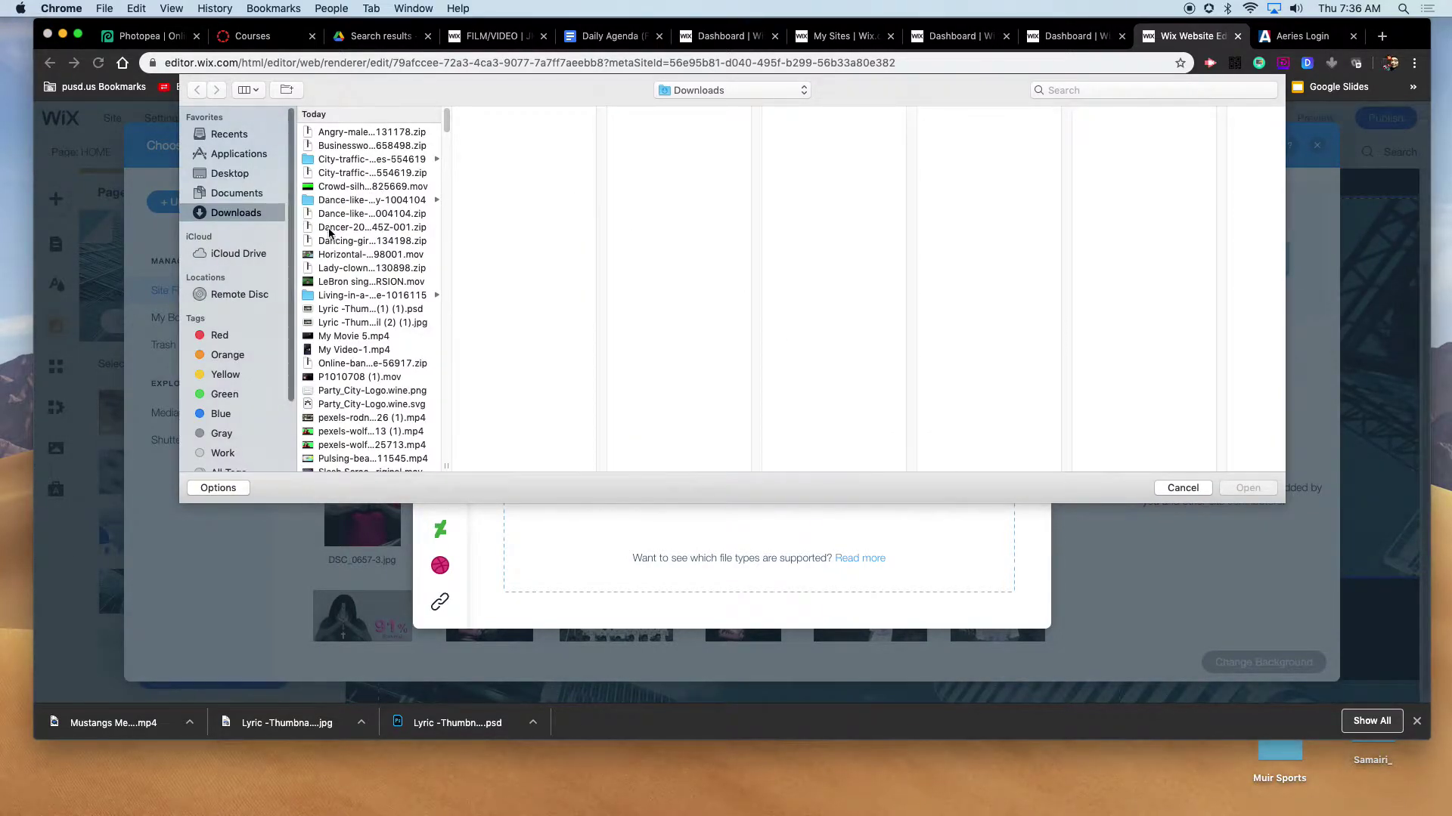
scroll(383, 351, down, 15)
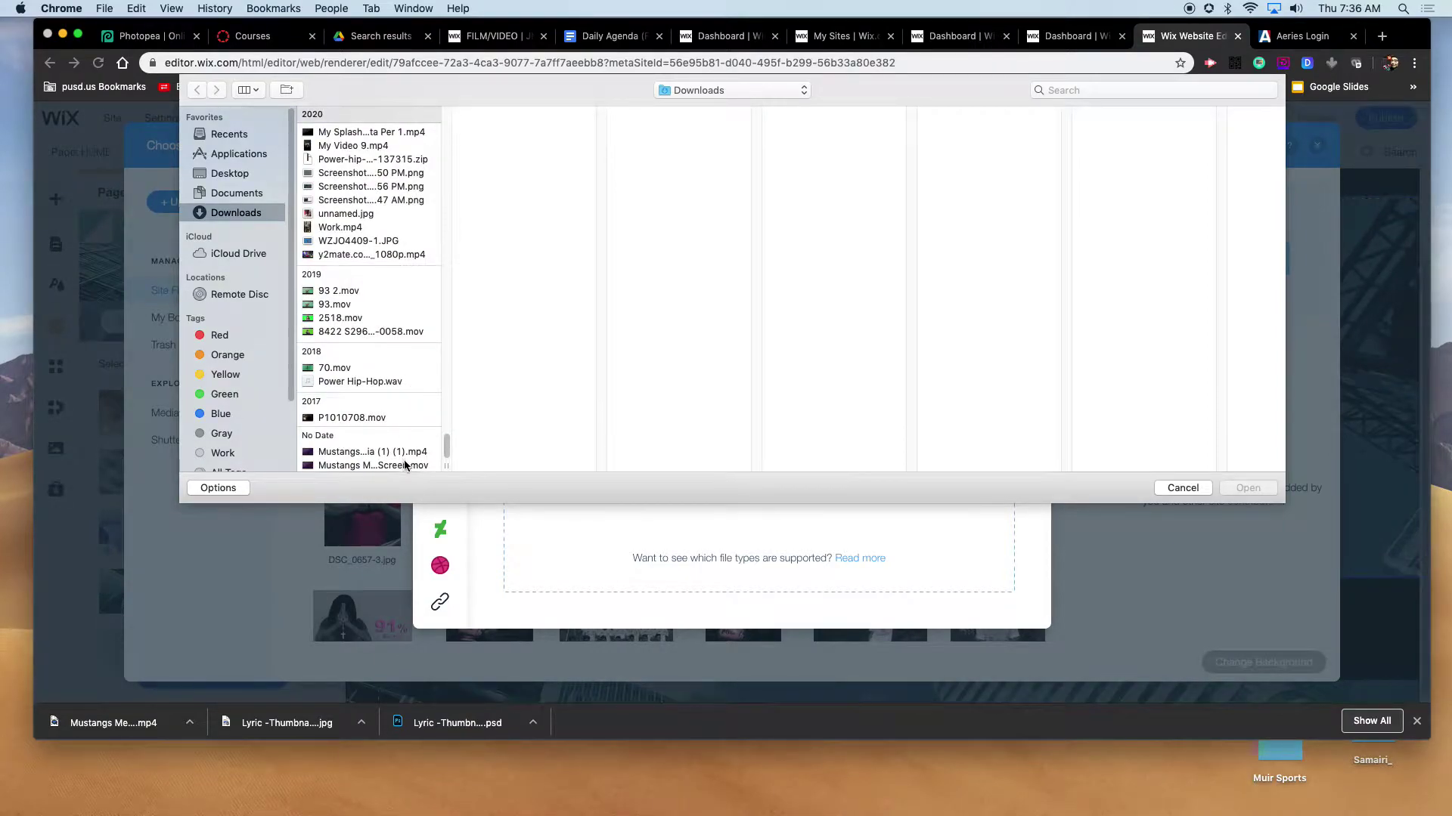
click(403, 464)
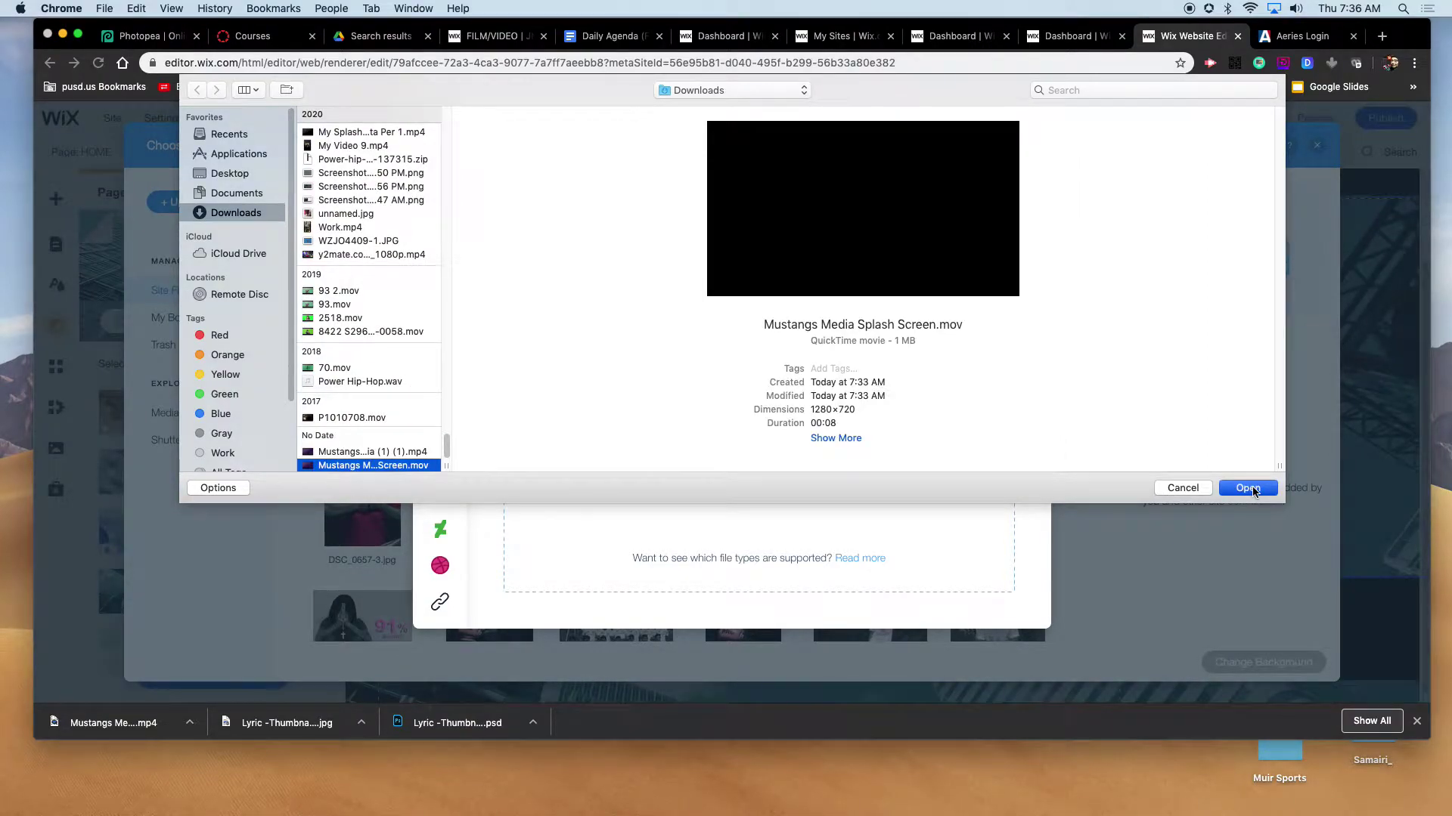
click(1247, 487)
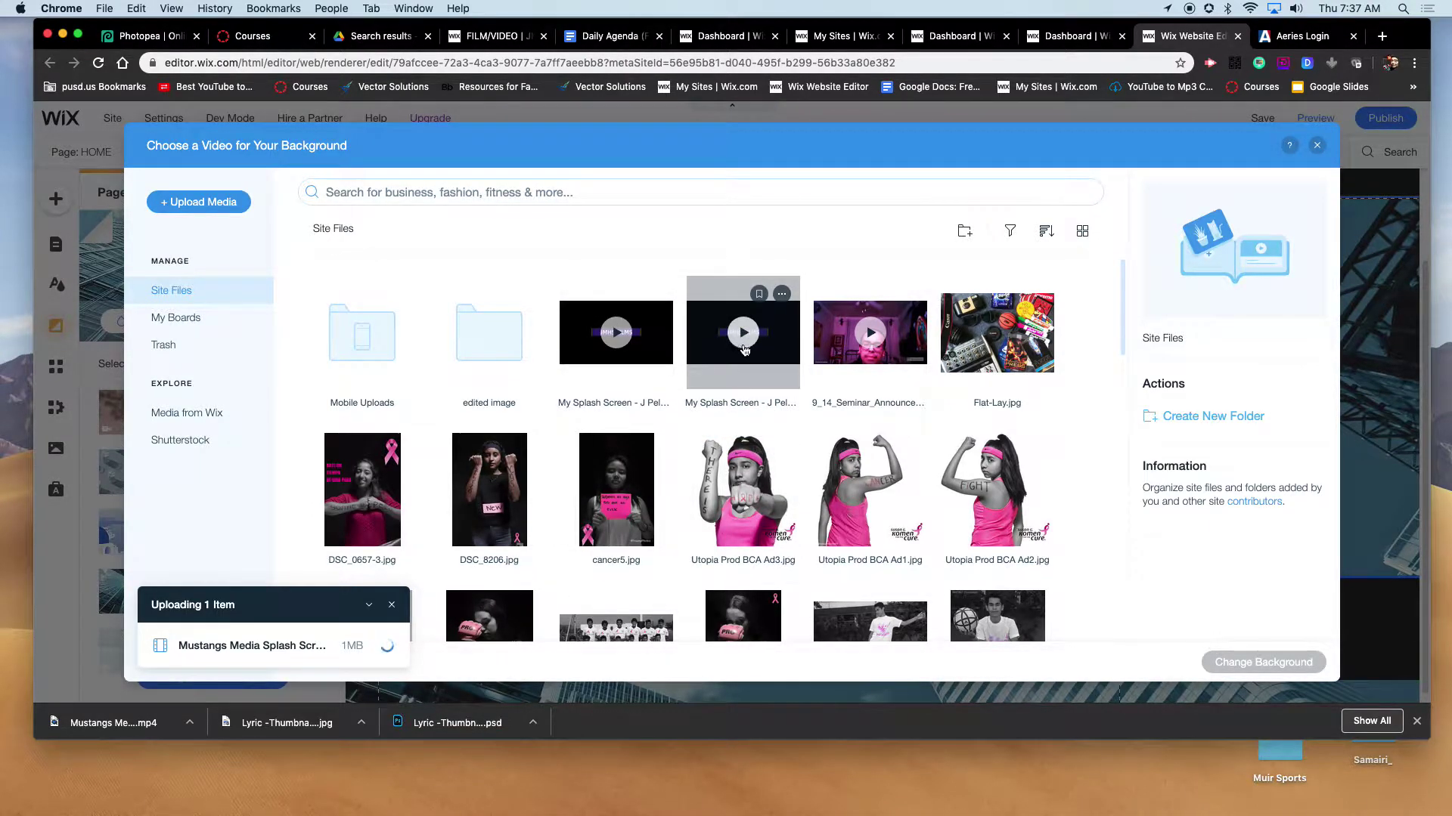
click(755, 352)
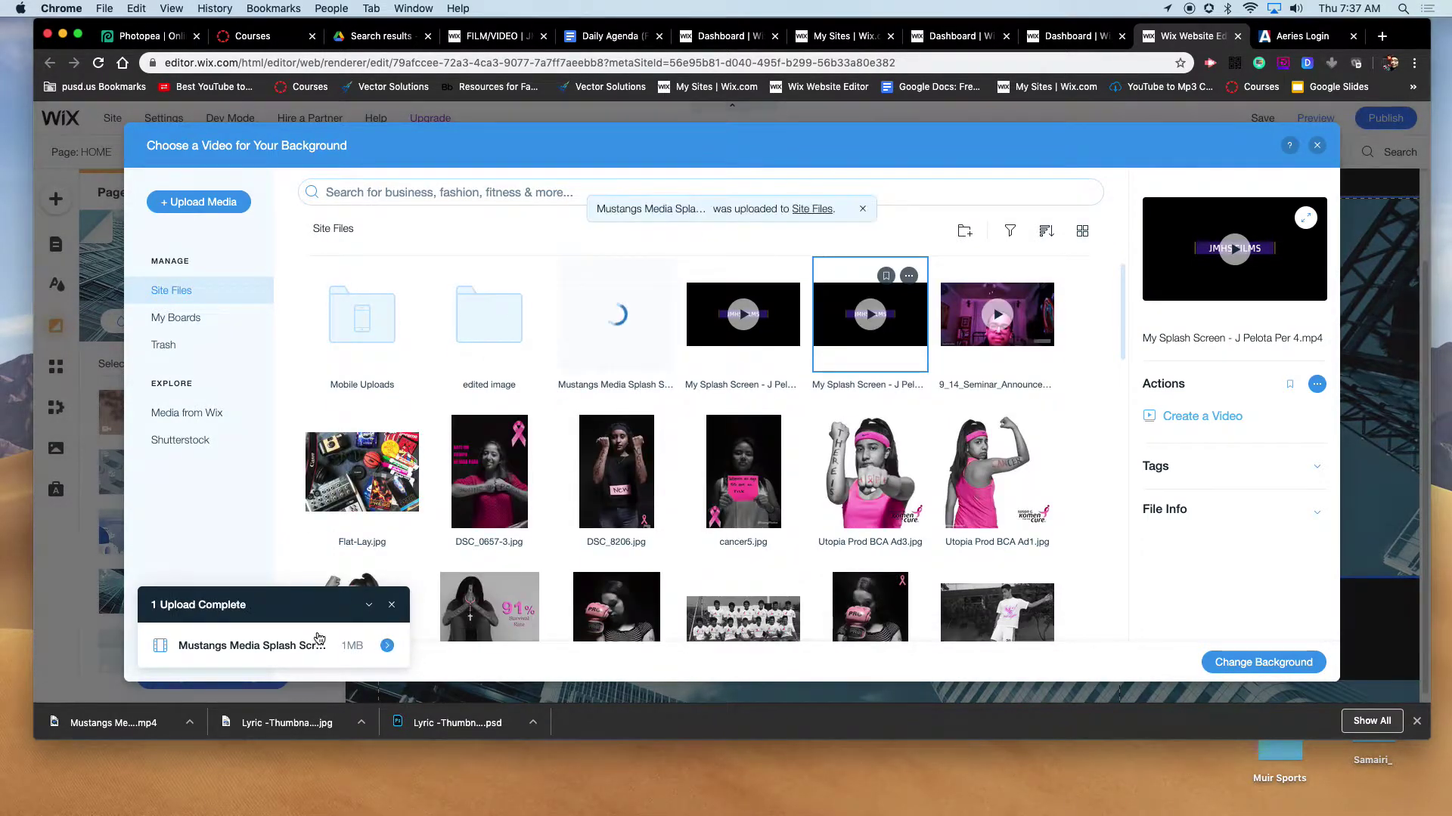
click(652, 343)
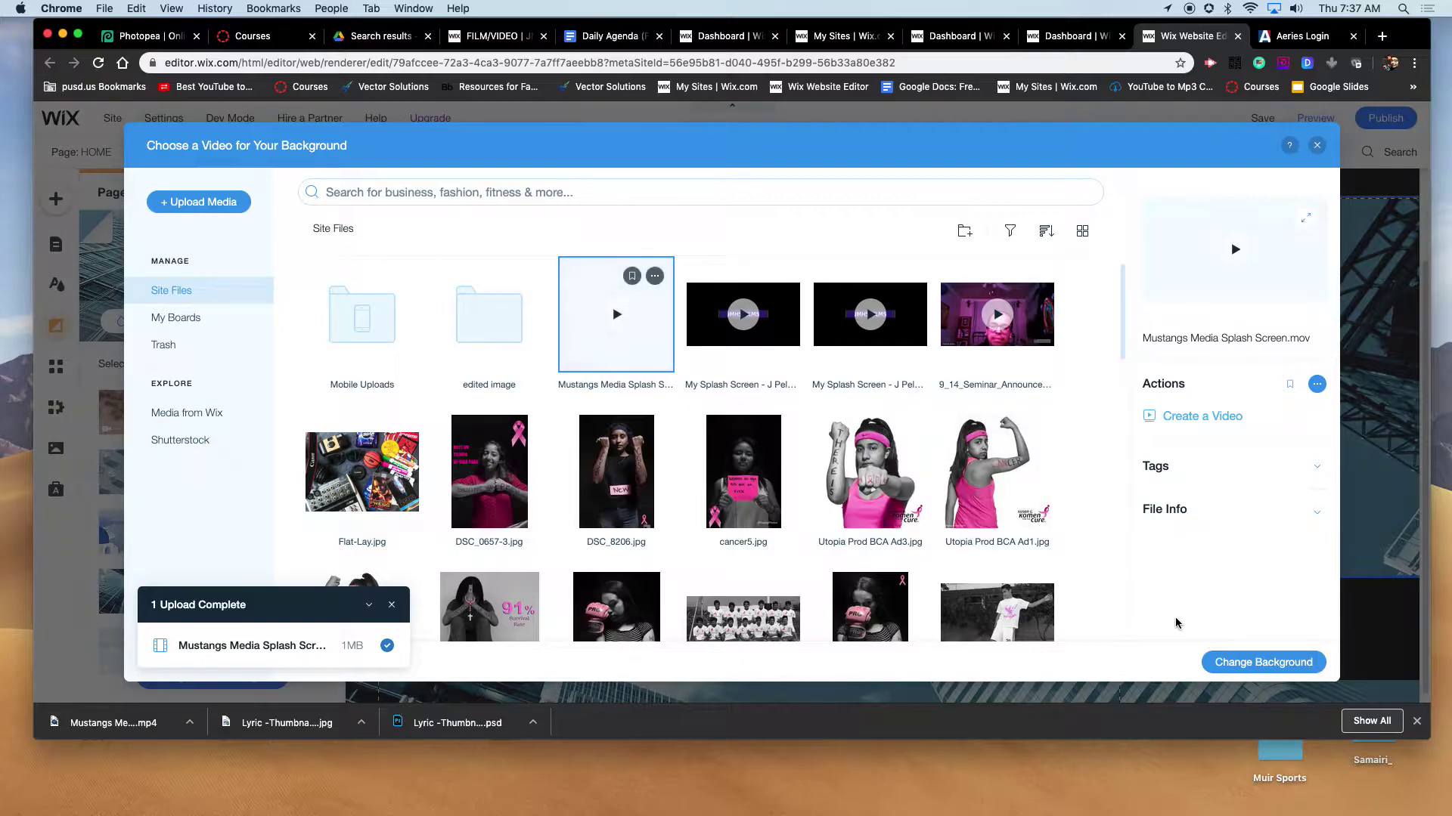
Apply the Mustangs Media splash video as the page background and preview the site.
click(1249, 670)
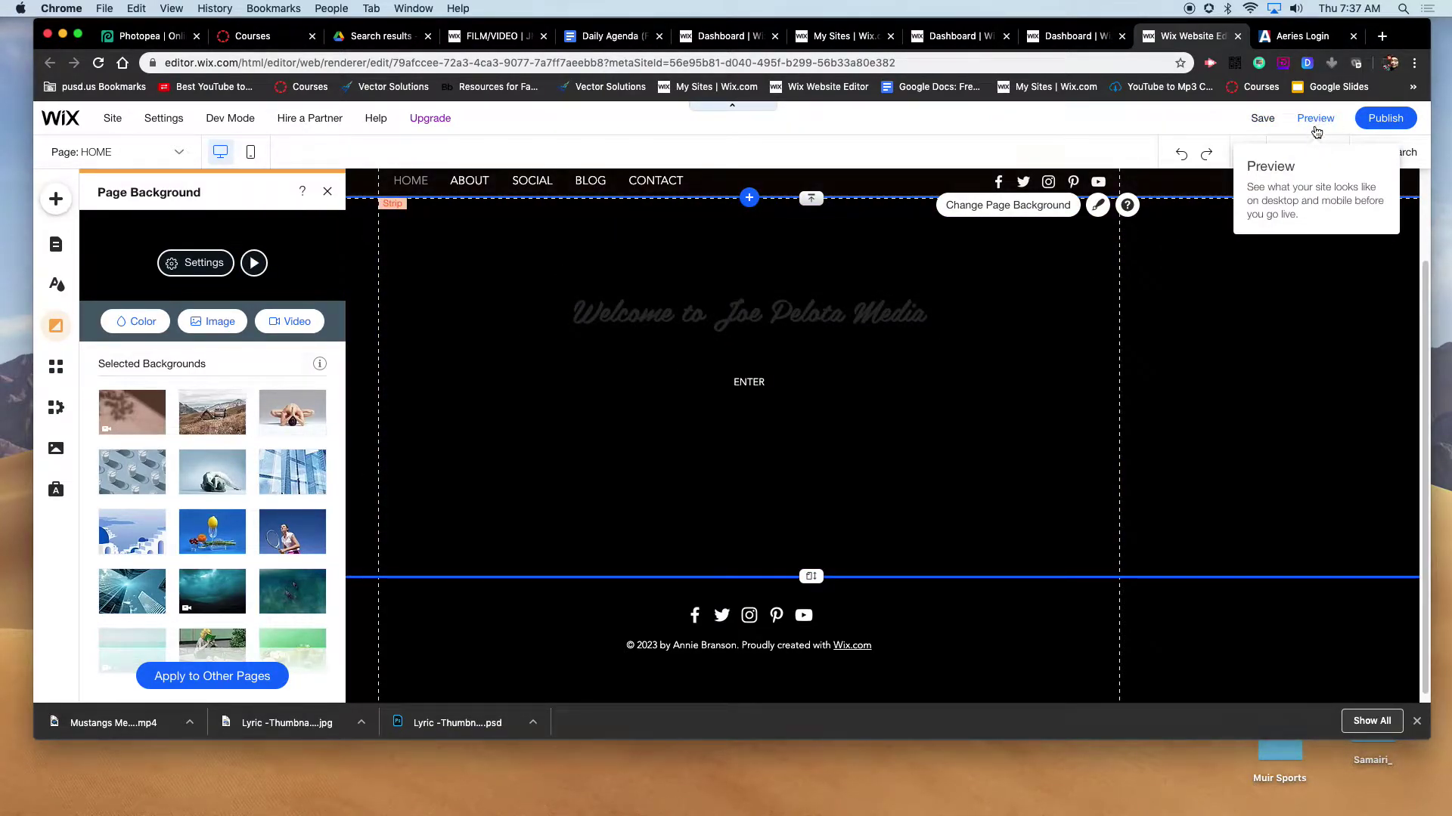
click(1317, 120)
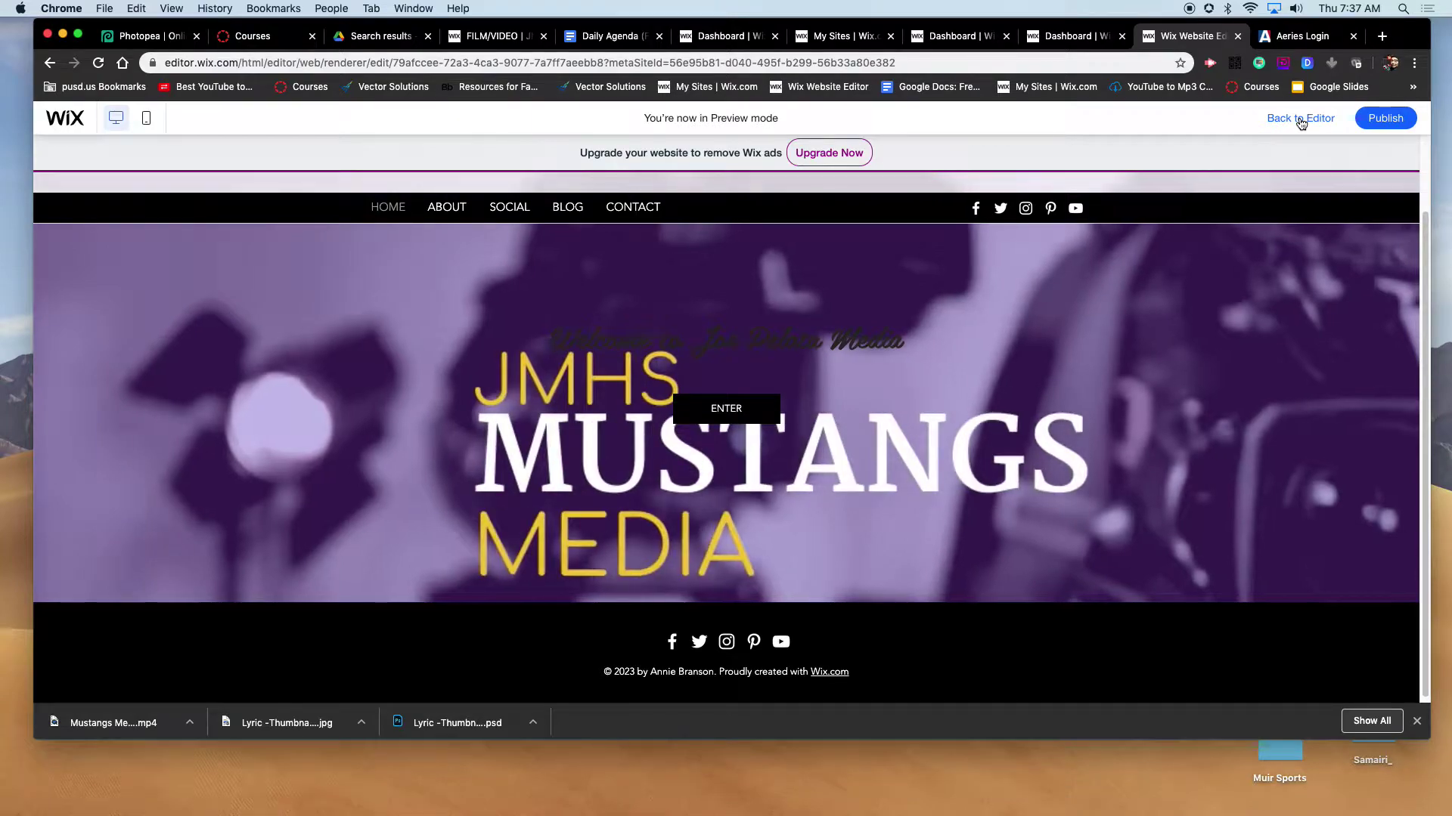
Leave the site preview and return to the editor.
click(1300, 119)
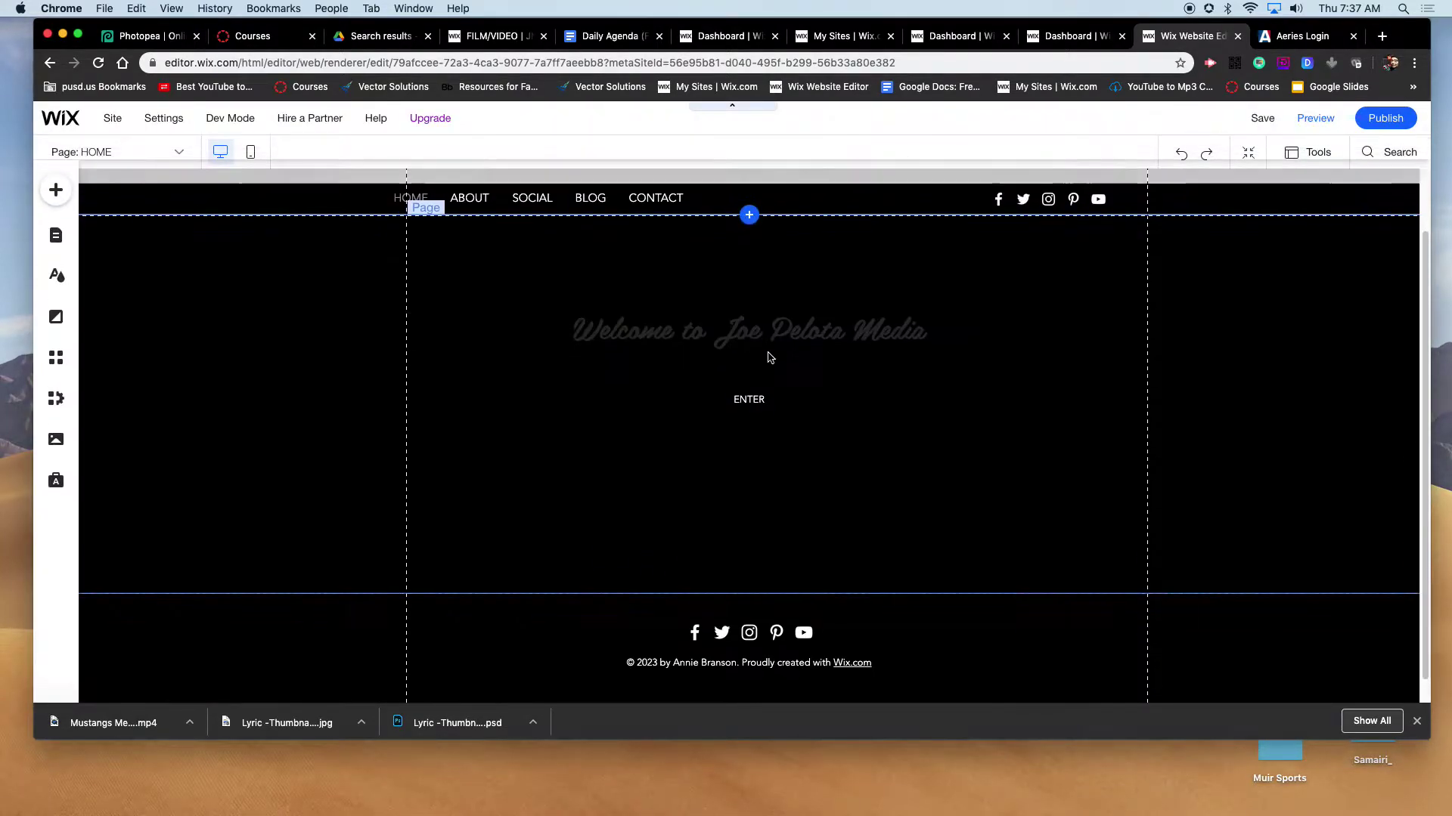
Move the 'Welcome to Joe Pelota Media' heading slightly higher on the page.
drag(740, 343, 775, 284)
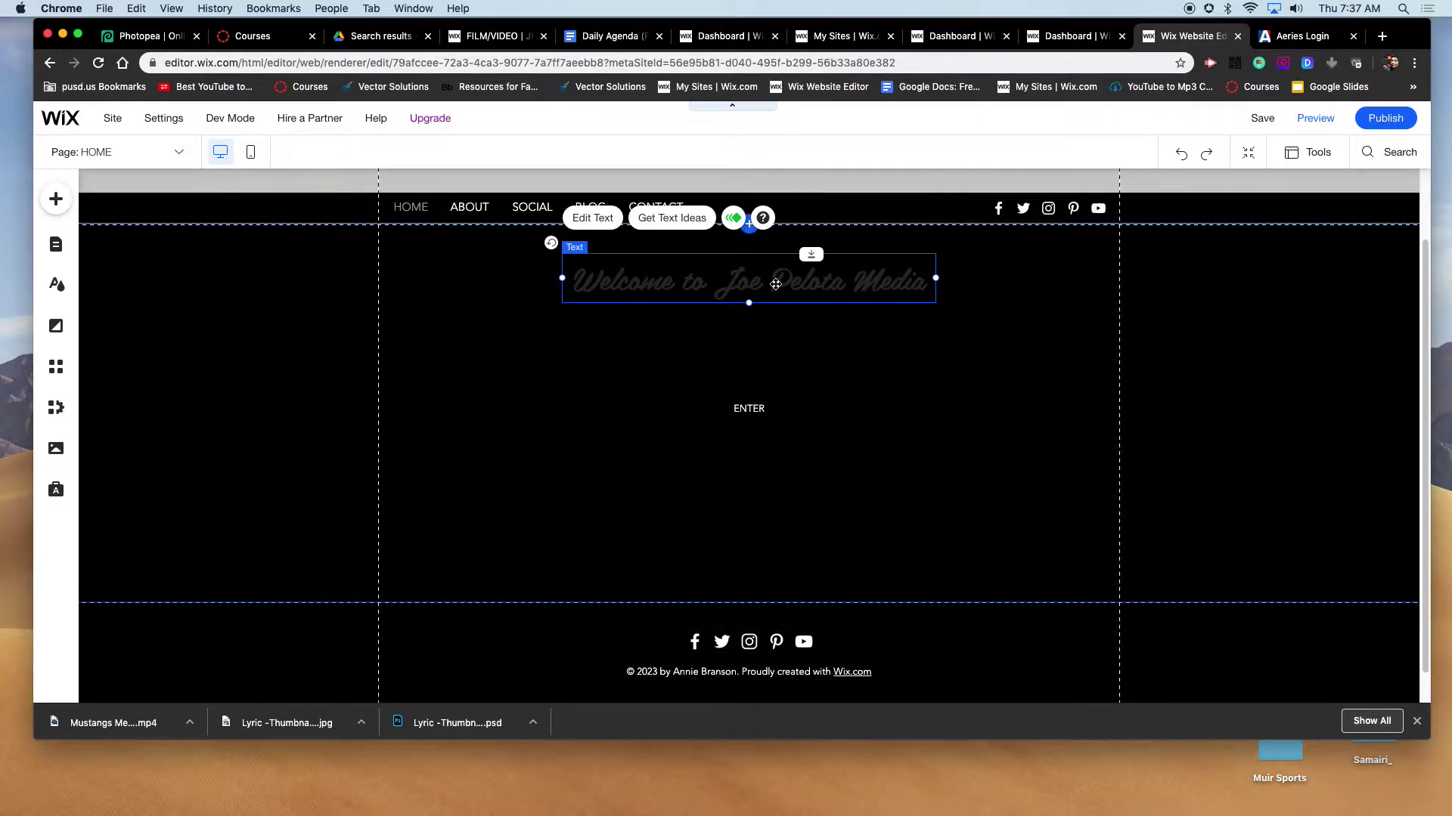
click(593, 218)
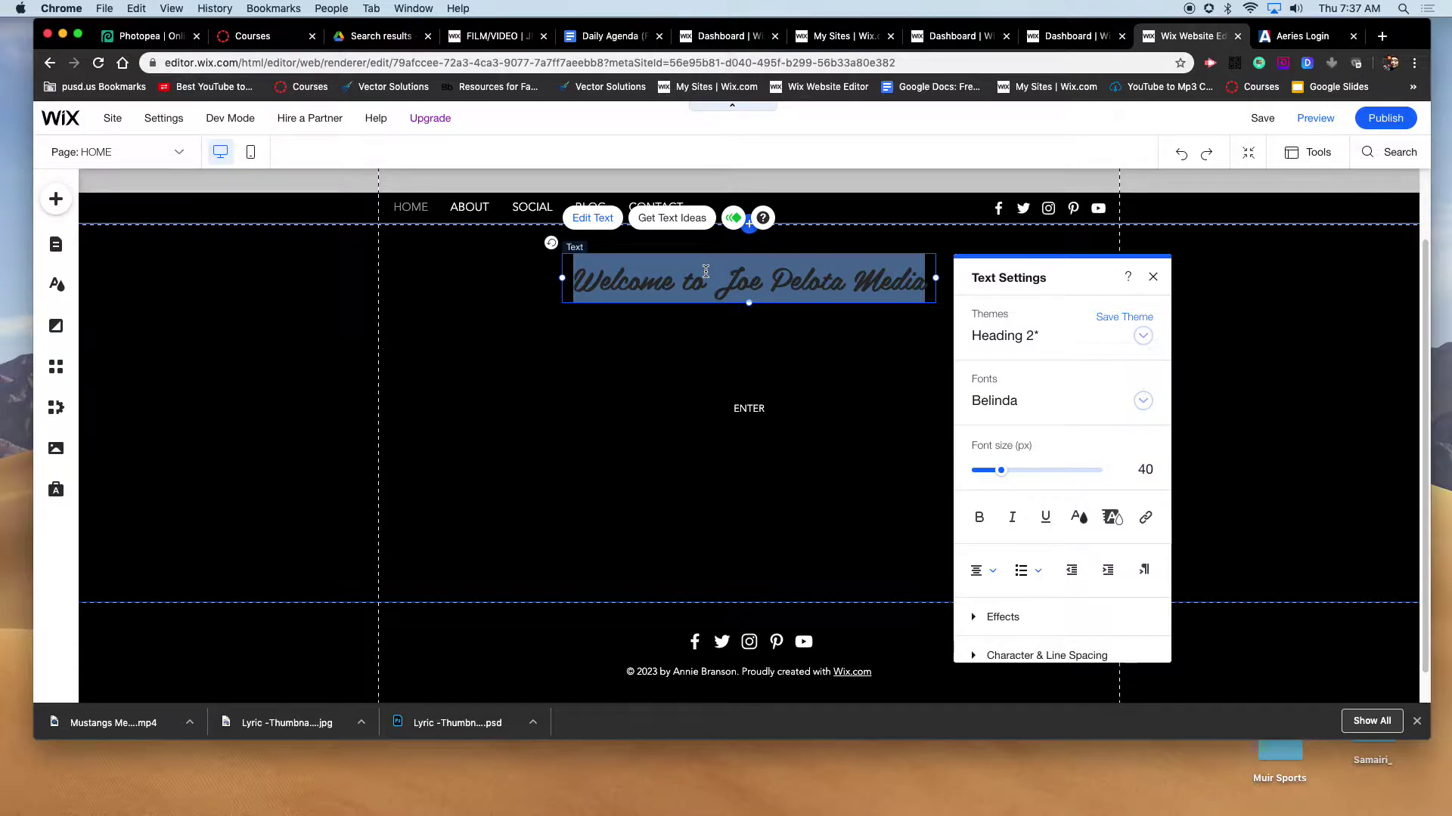
click(907, 282)
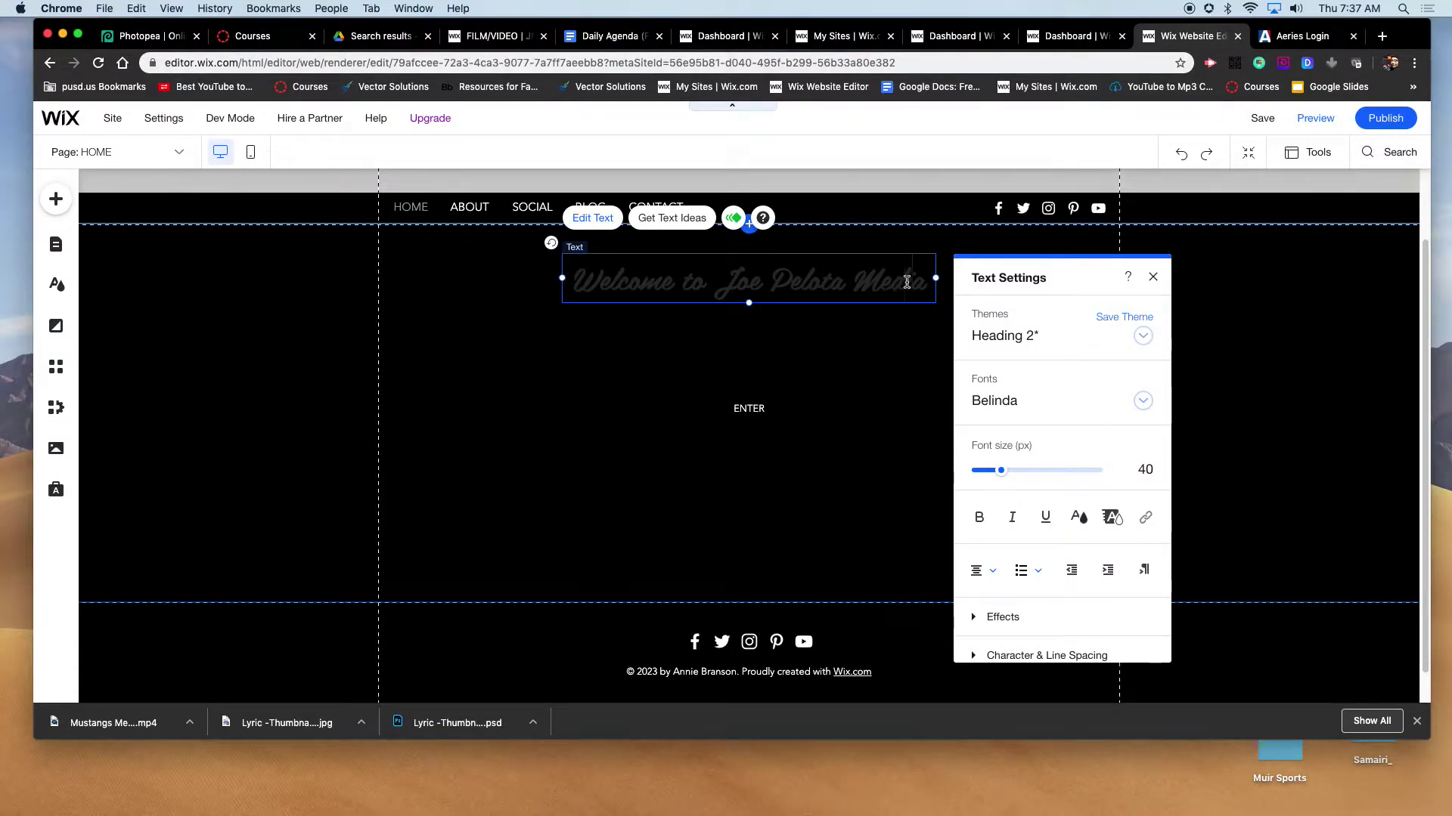
key(Escape)
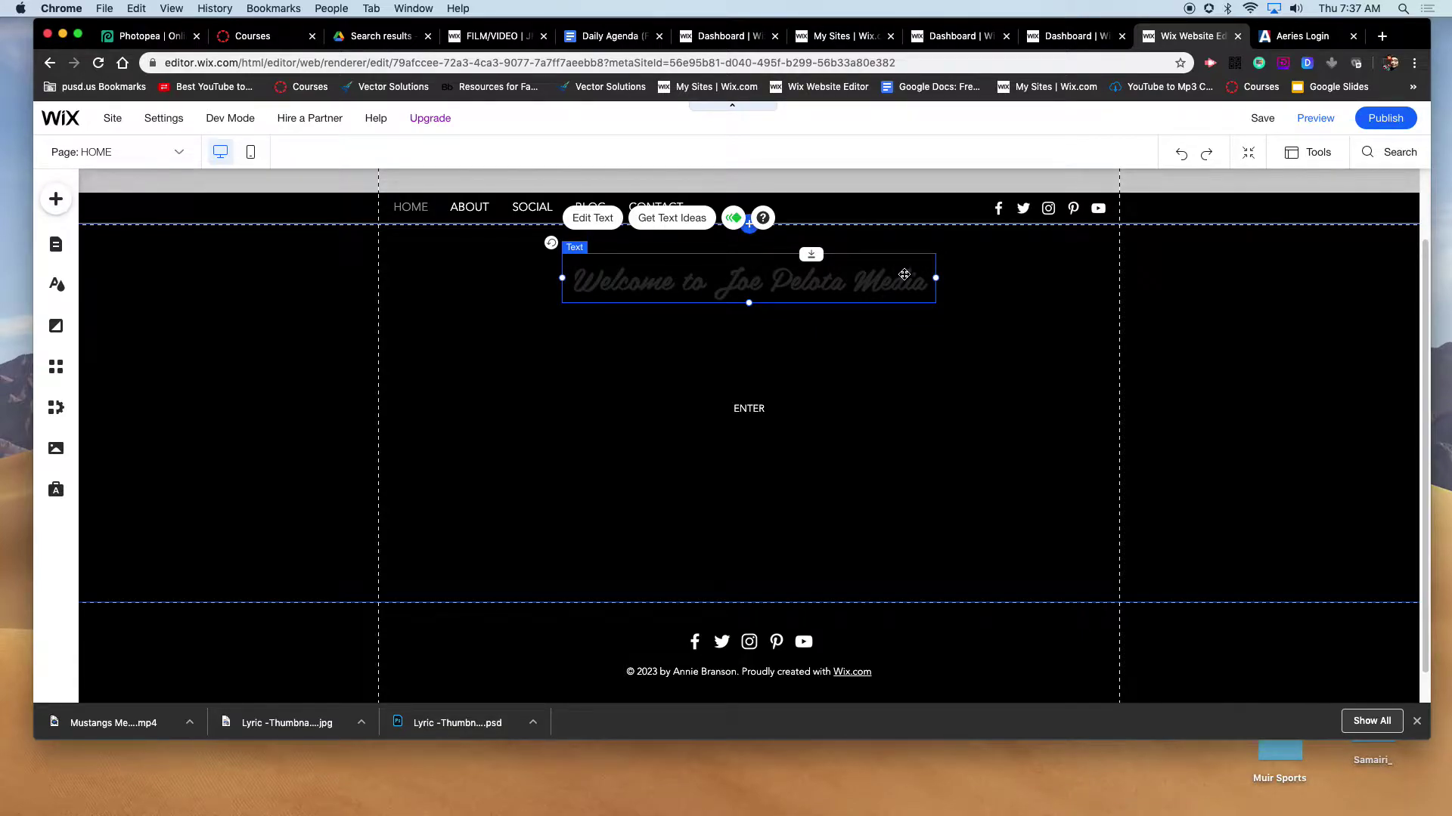
drag(893, 285, 893, 278)
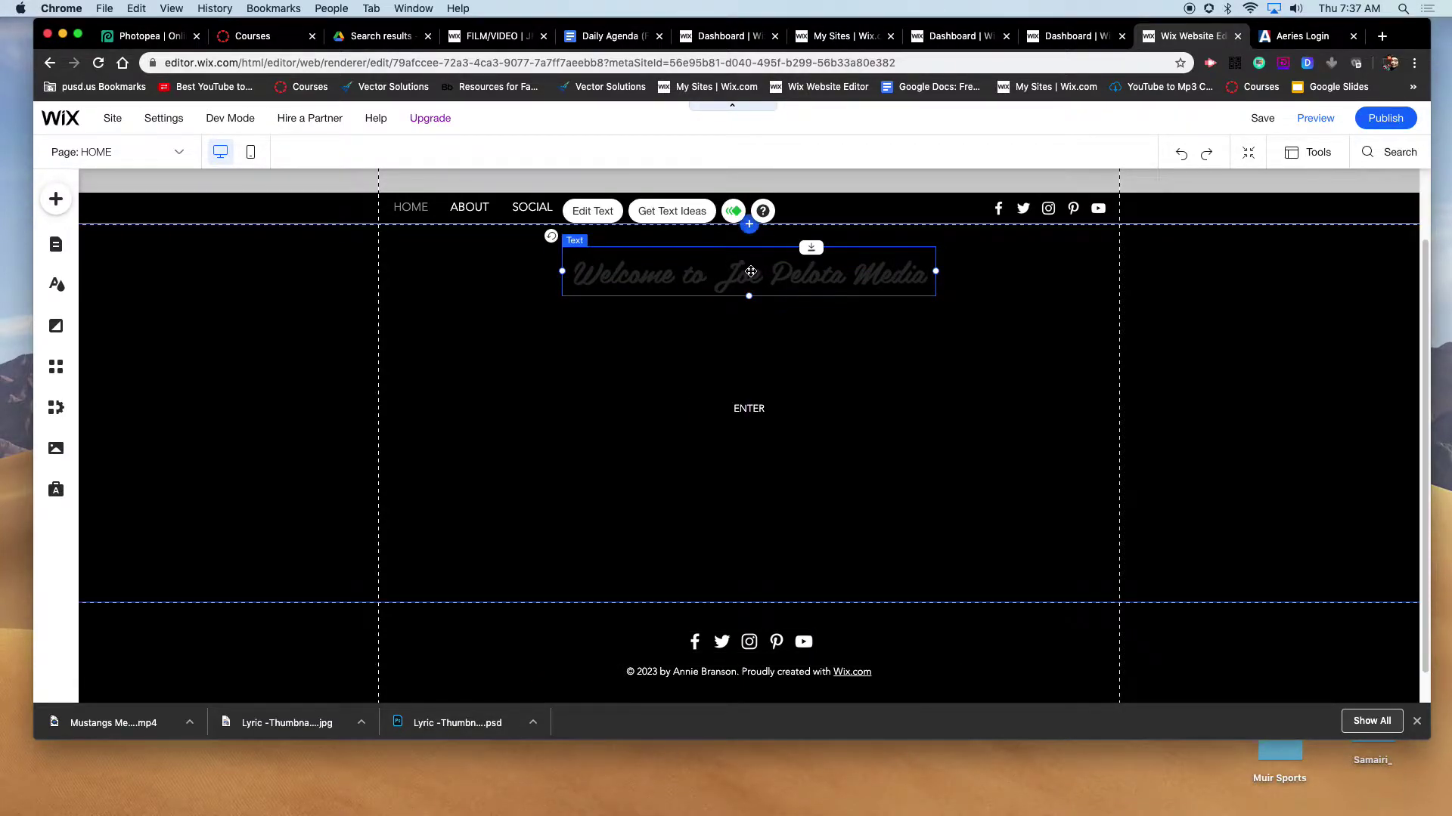
Delete 'to Joe Pelota Media' from the heading and colour 'Welcome' white.
click(602, 212)
drag(682, 274, 947, 294)
key(BackSpace)
key(super+a)
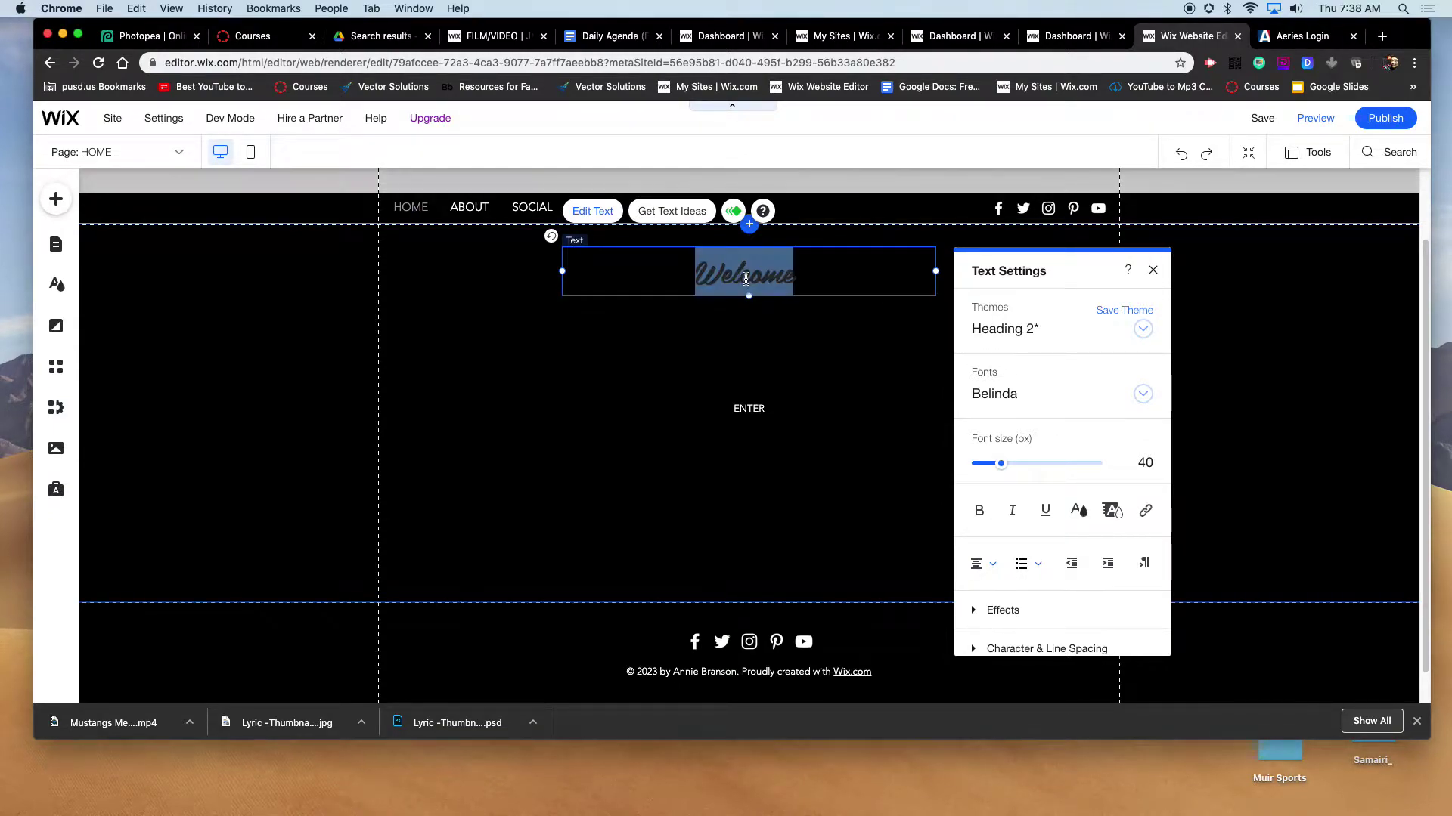
click(1081, 522)
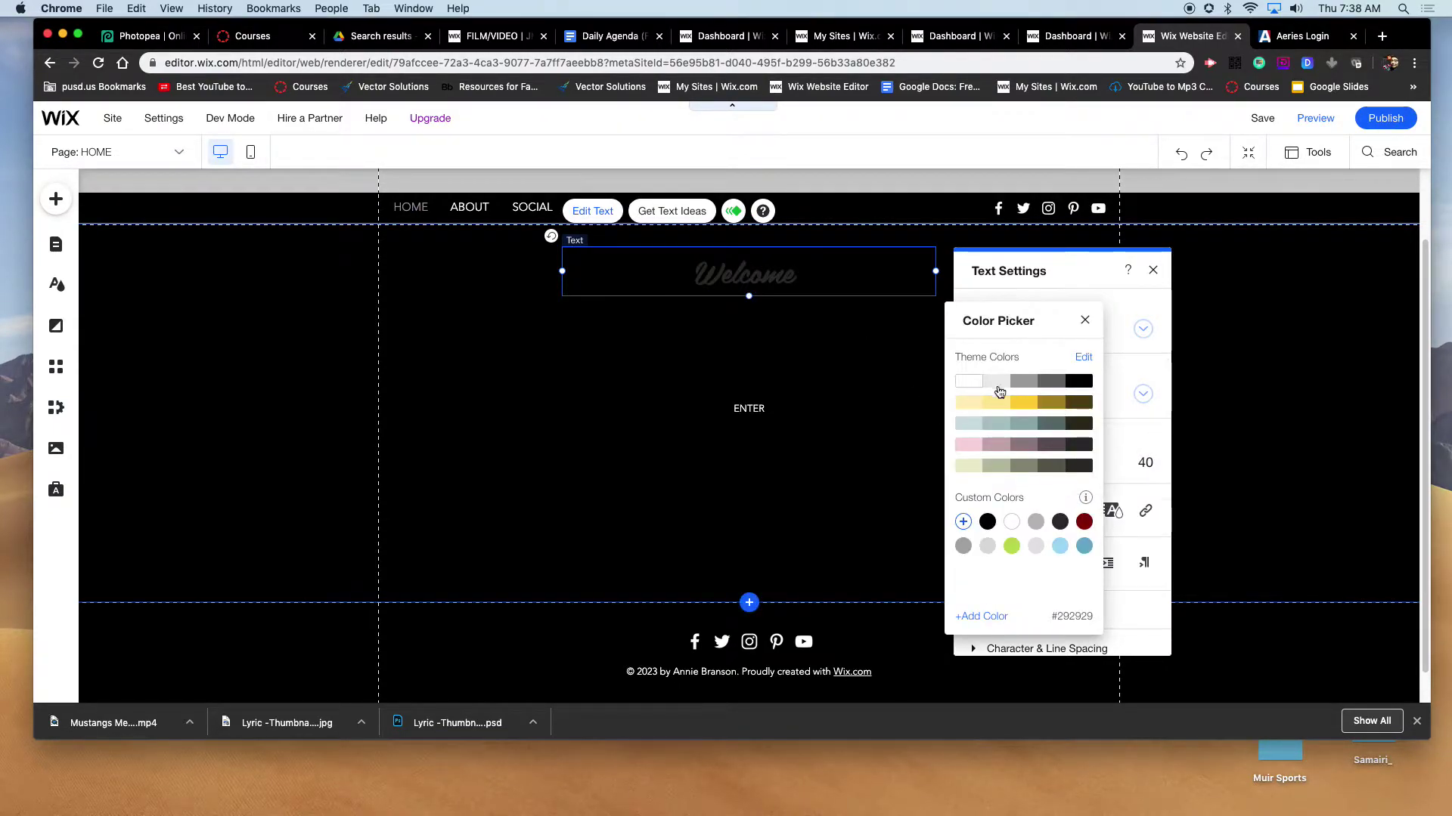
click(1085, 322)
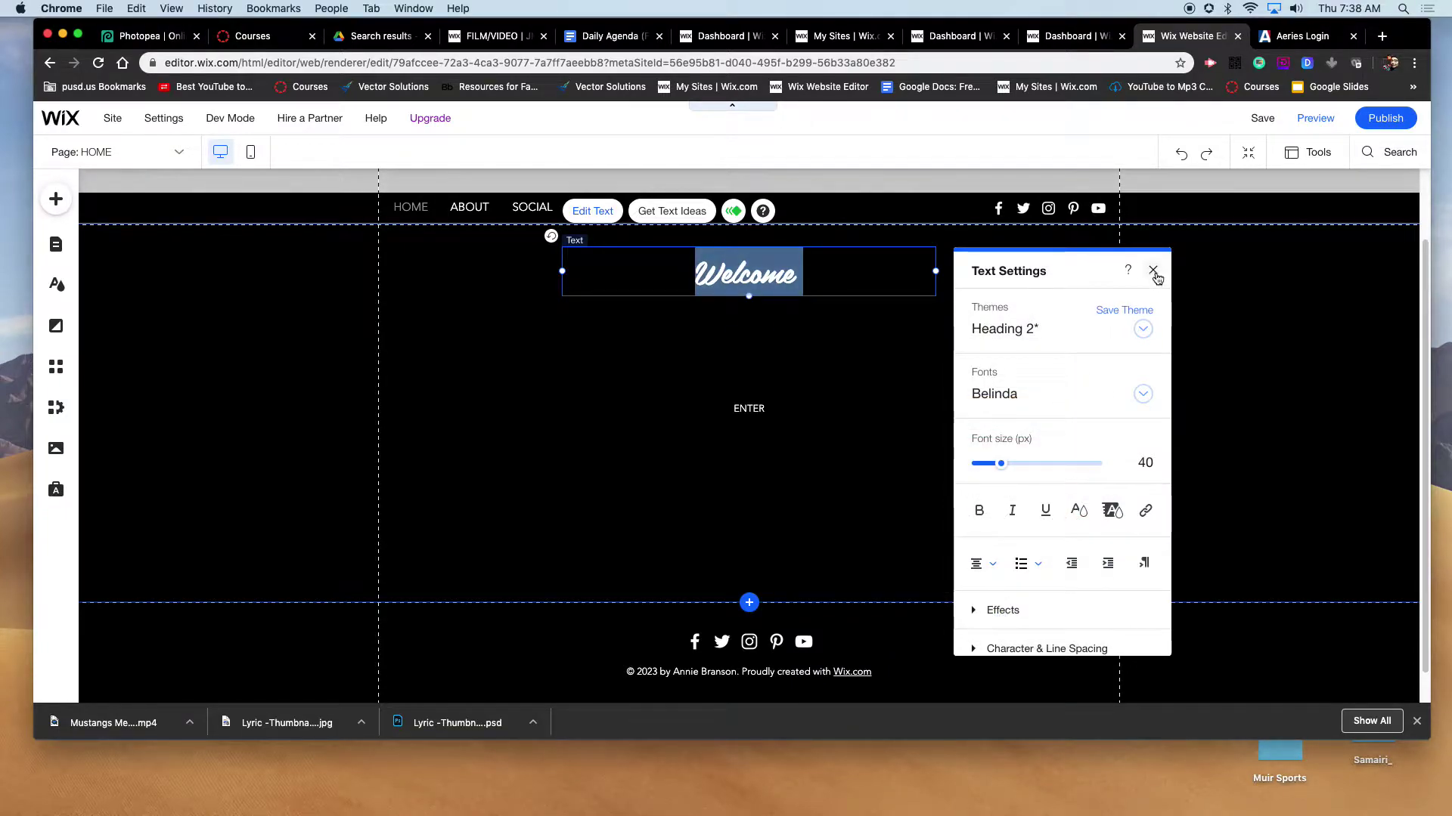
click(820, 402)
click(752, 409)
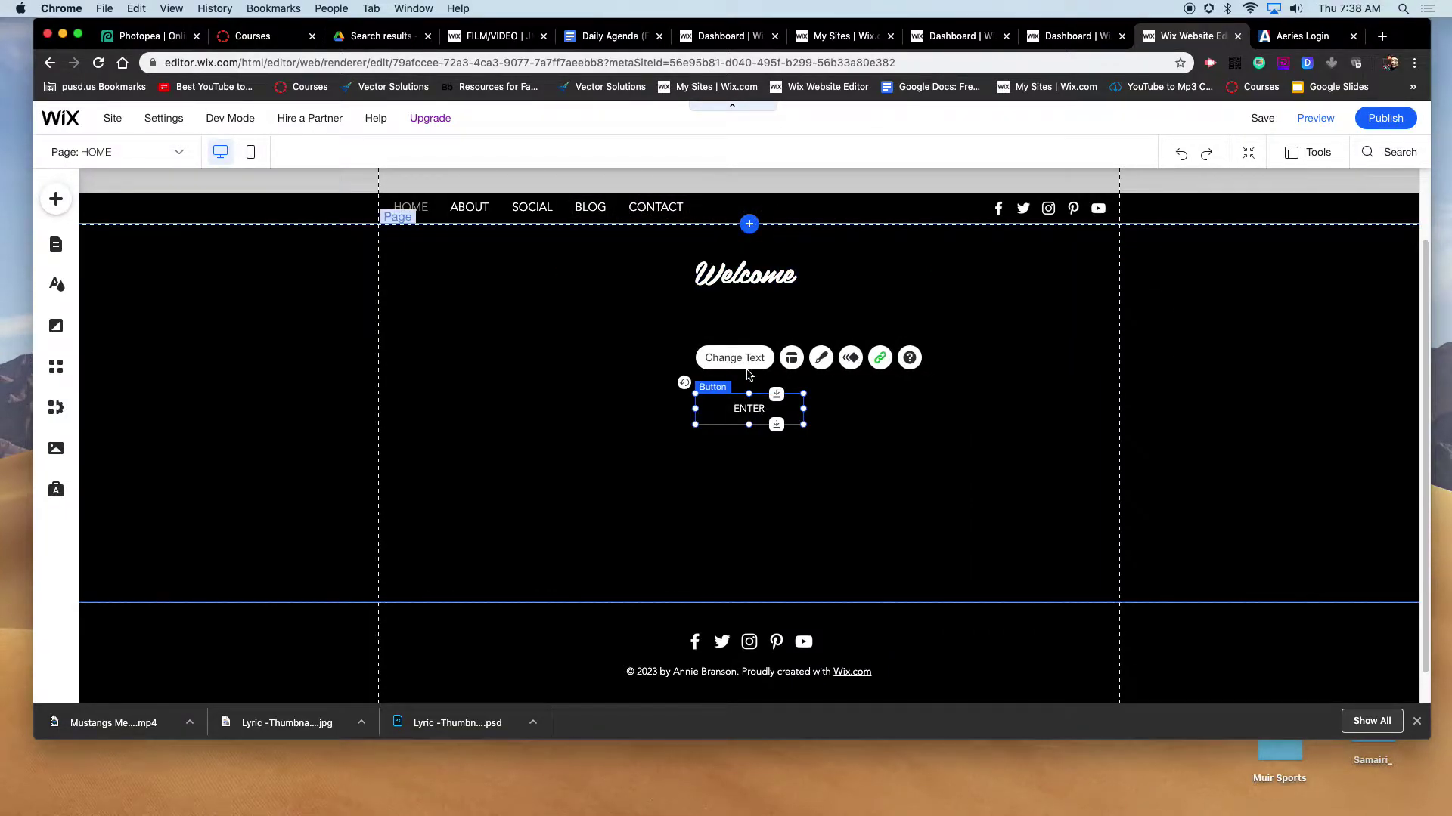
Move ENTER up under Welcome, save the site, and preview it.
drag(761, 411, 756, 334)
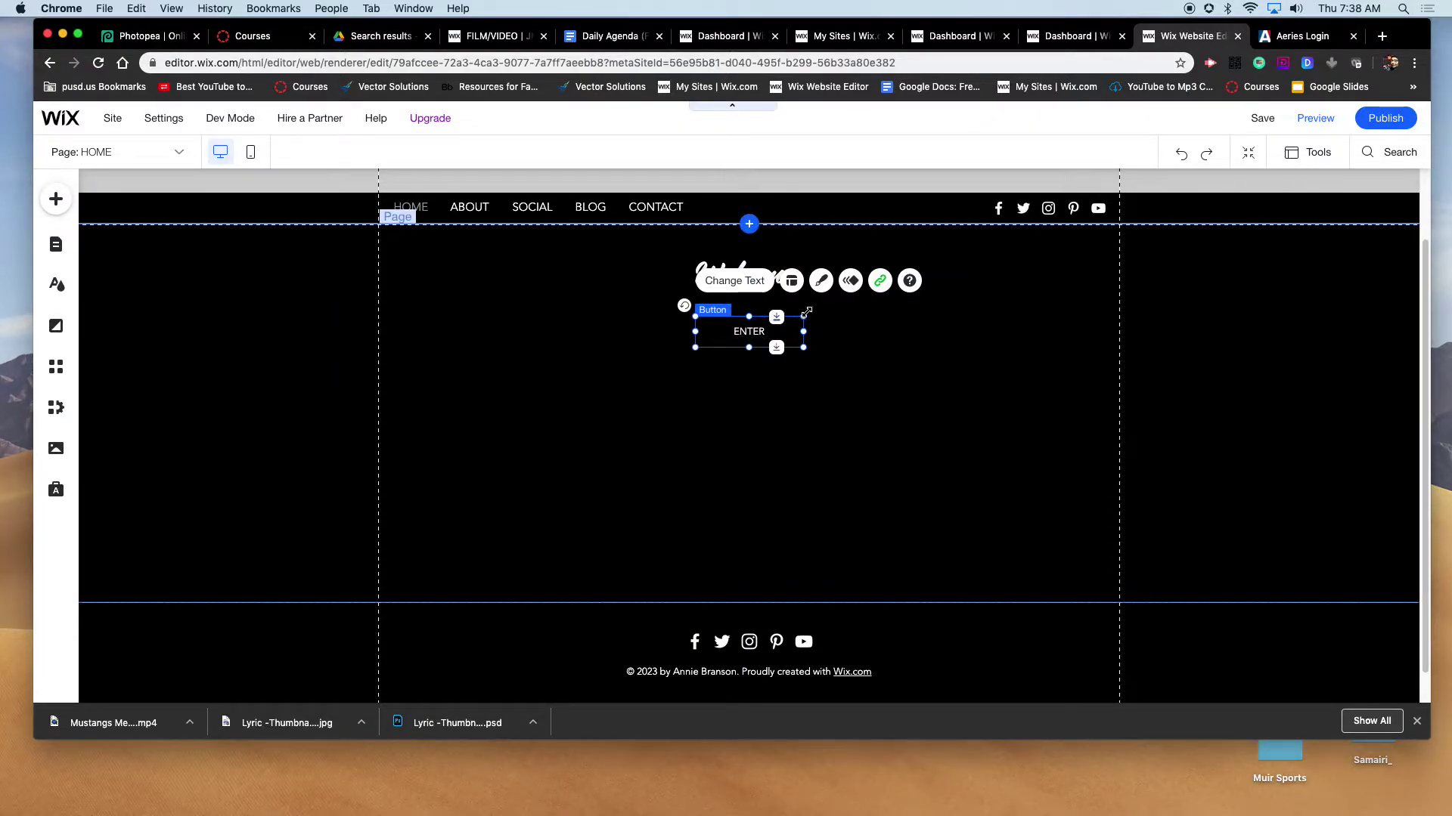
click(1262, 121)
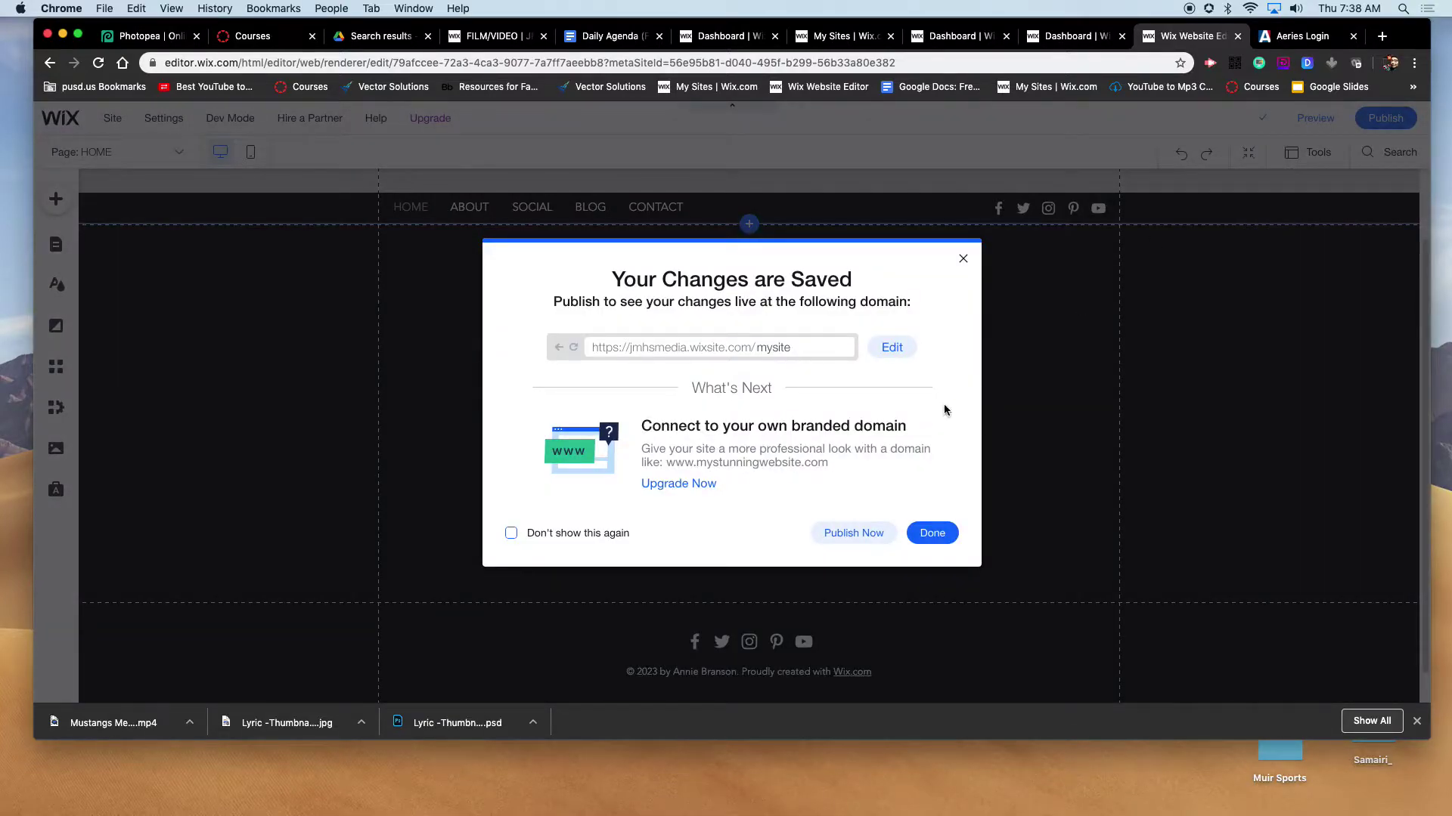
click(544, 537)
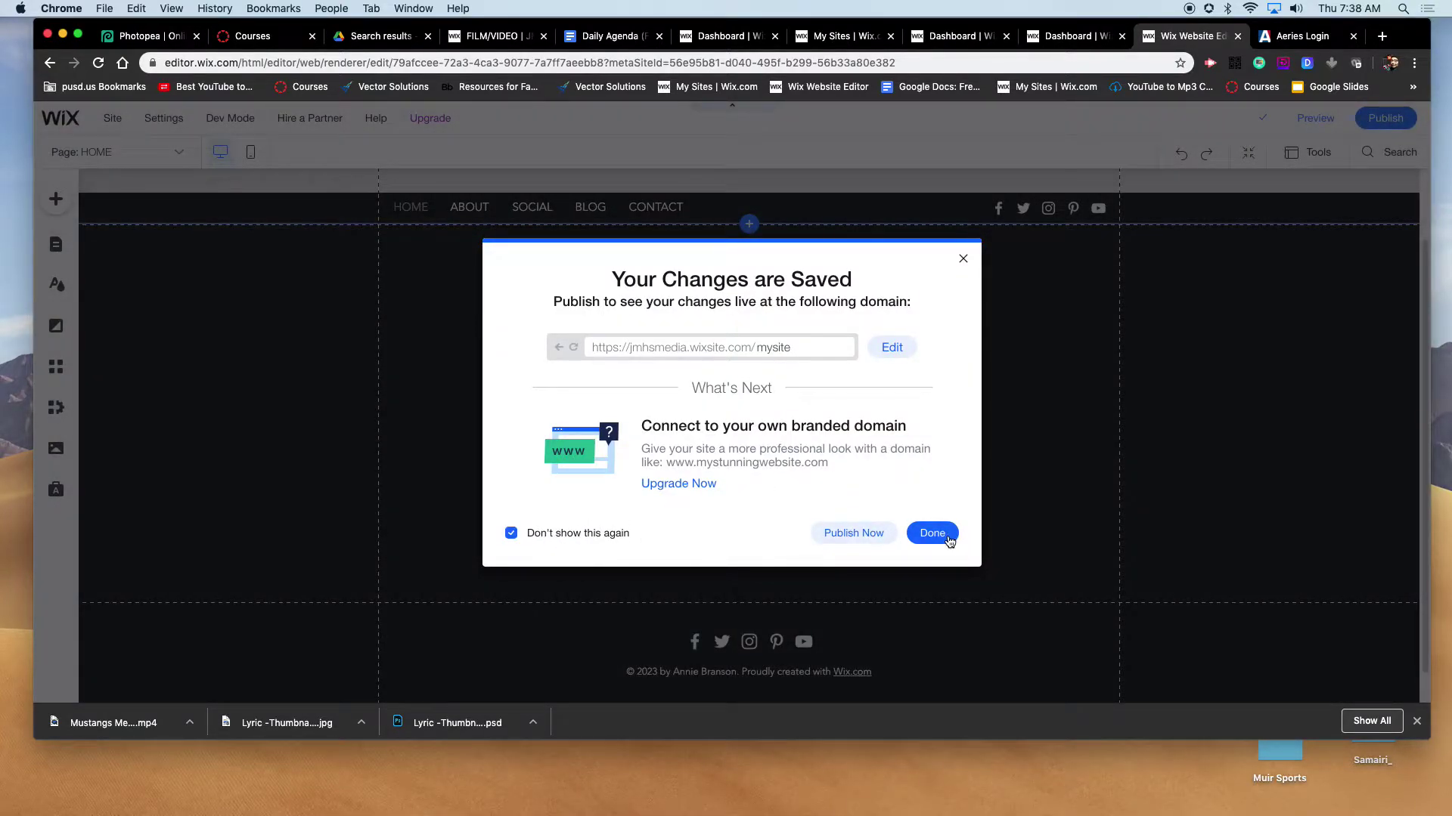
click(943, 533)
click(1316, 118)
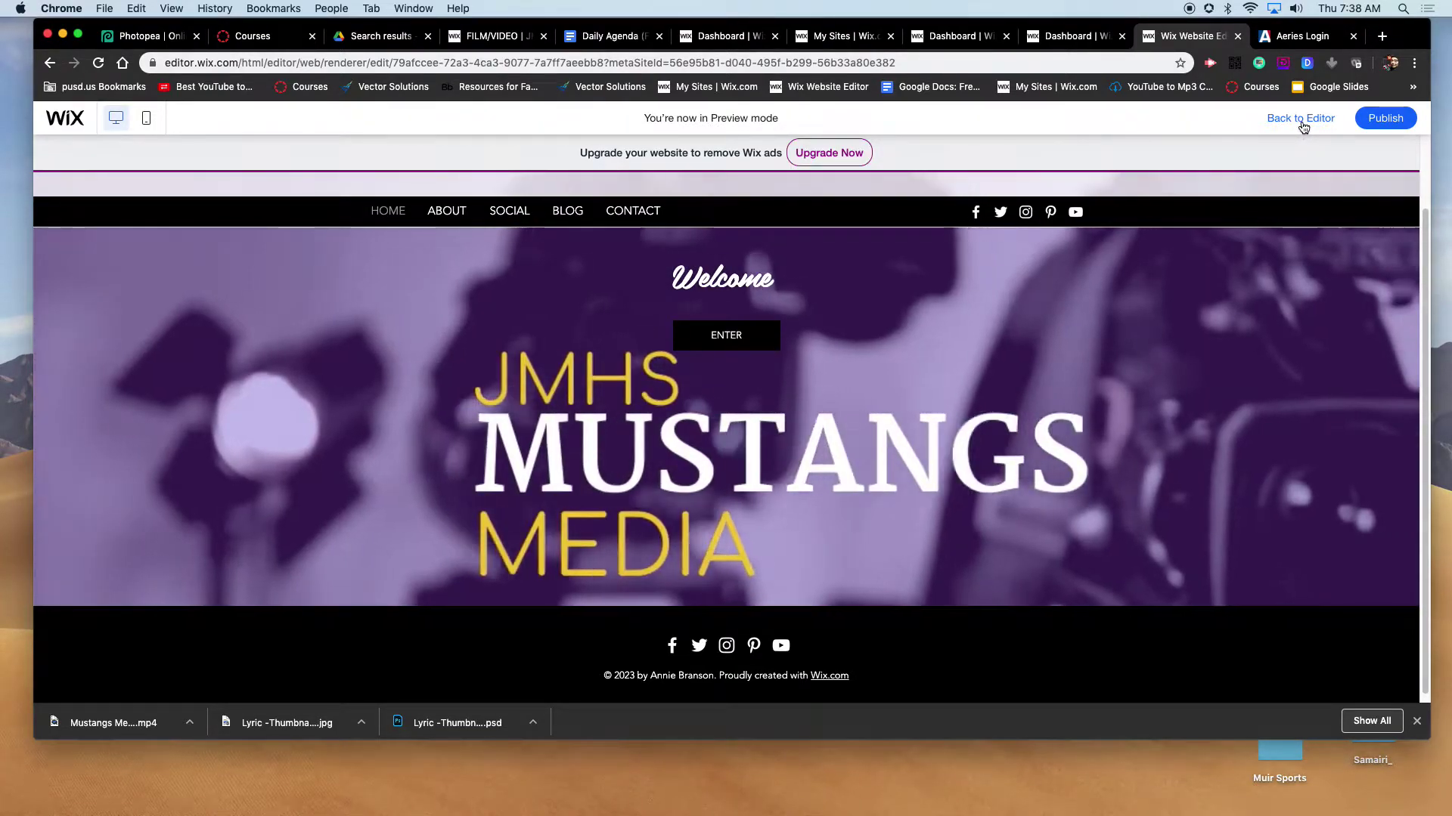
Return from preview to the editor and select the page background.
click(1302, 123)
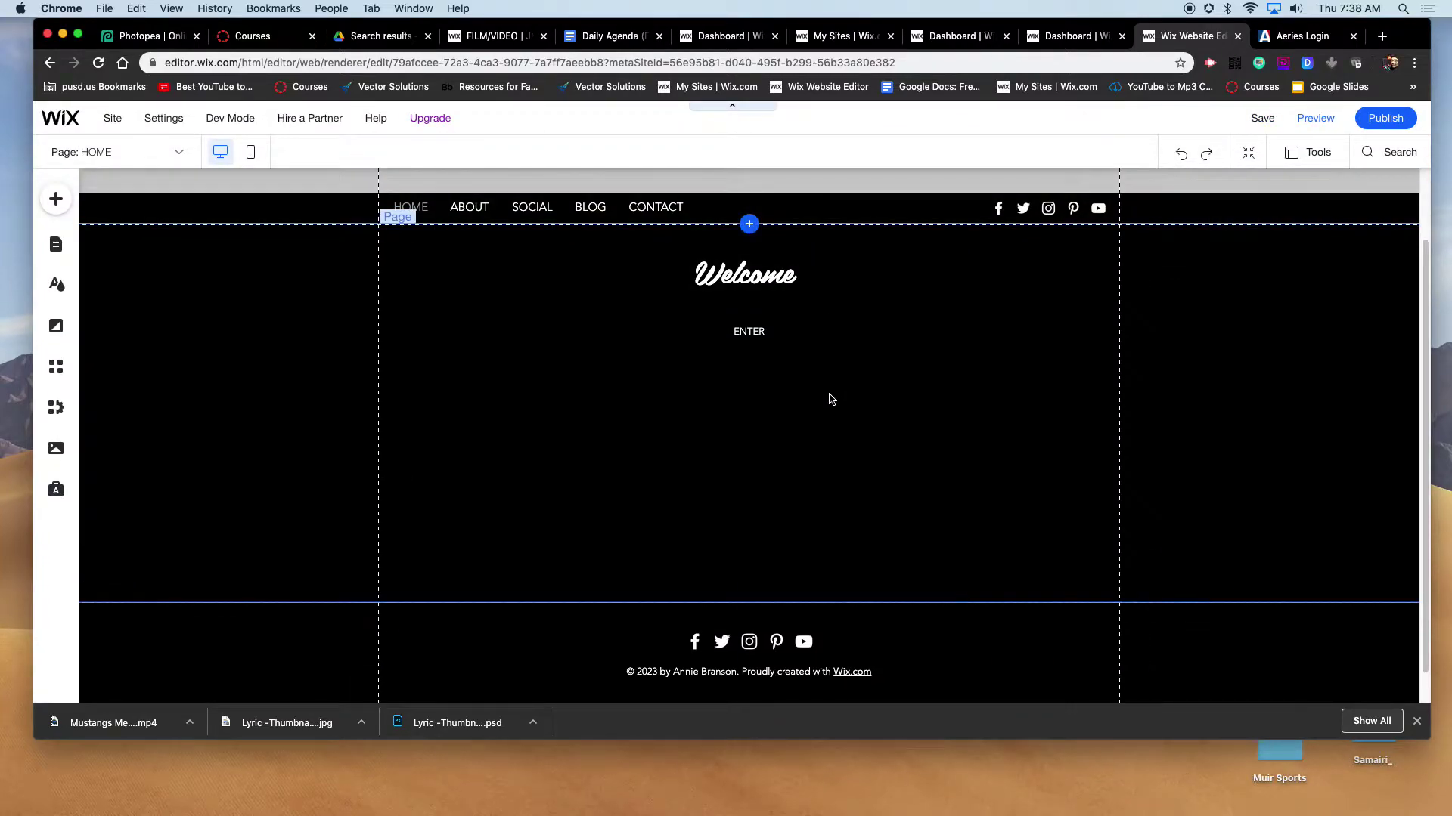
click(581, 363)
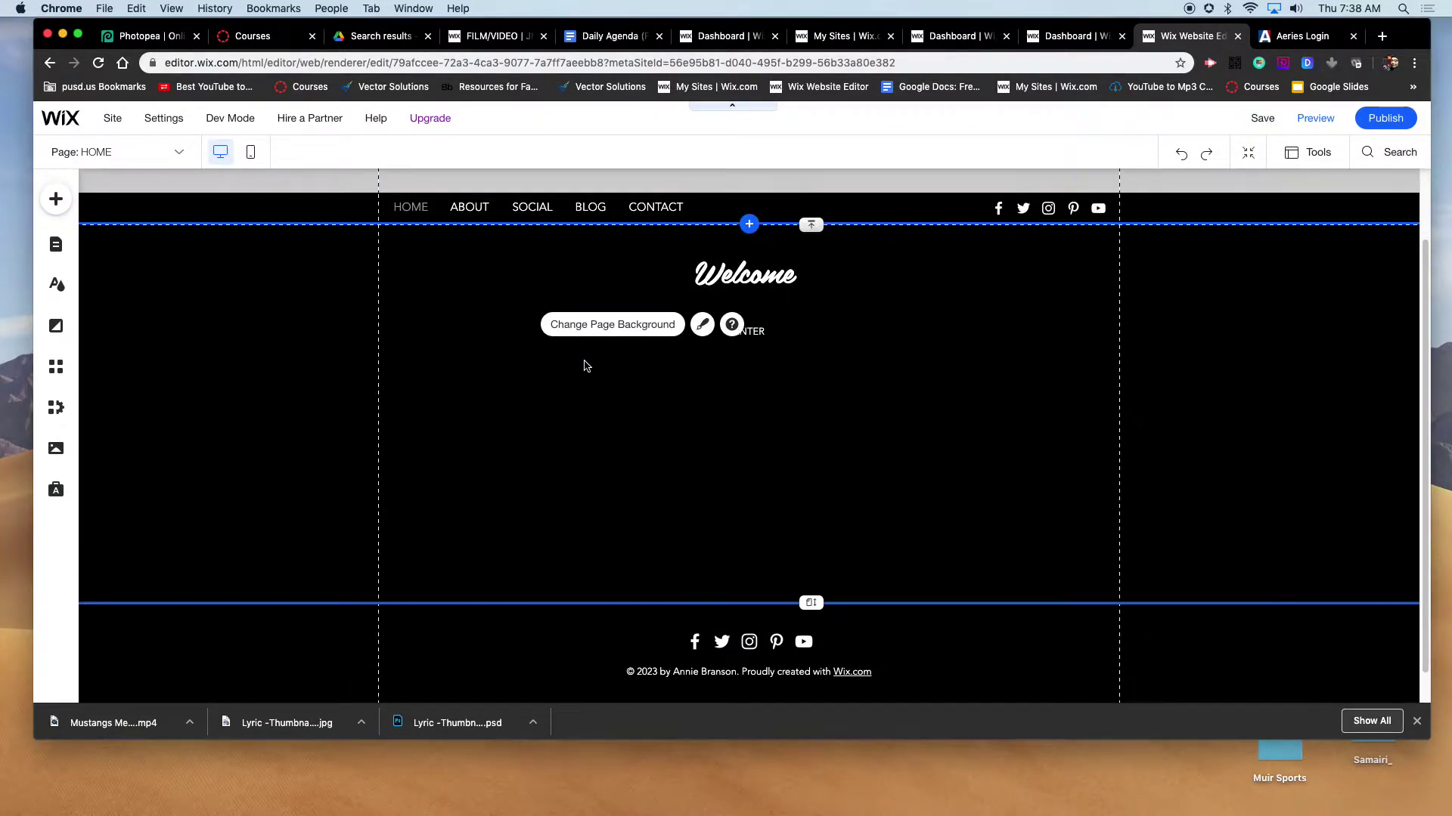
Set the homepage background to the blue Santorini illustration.
click(597, 326)
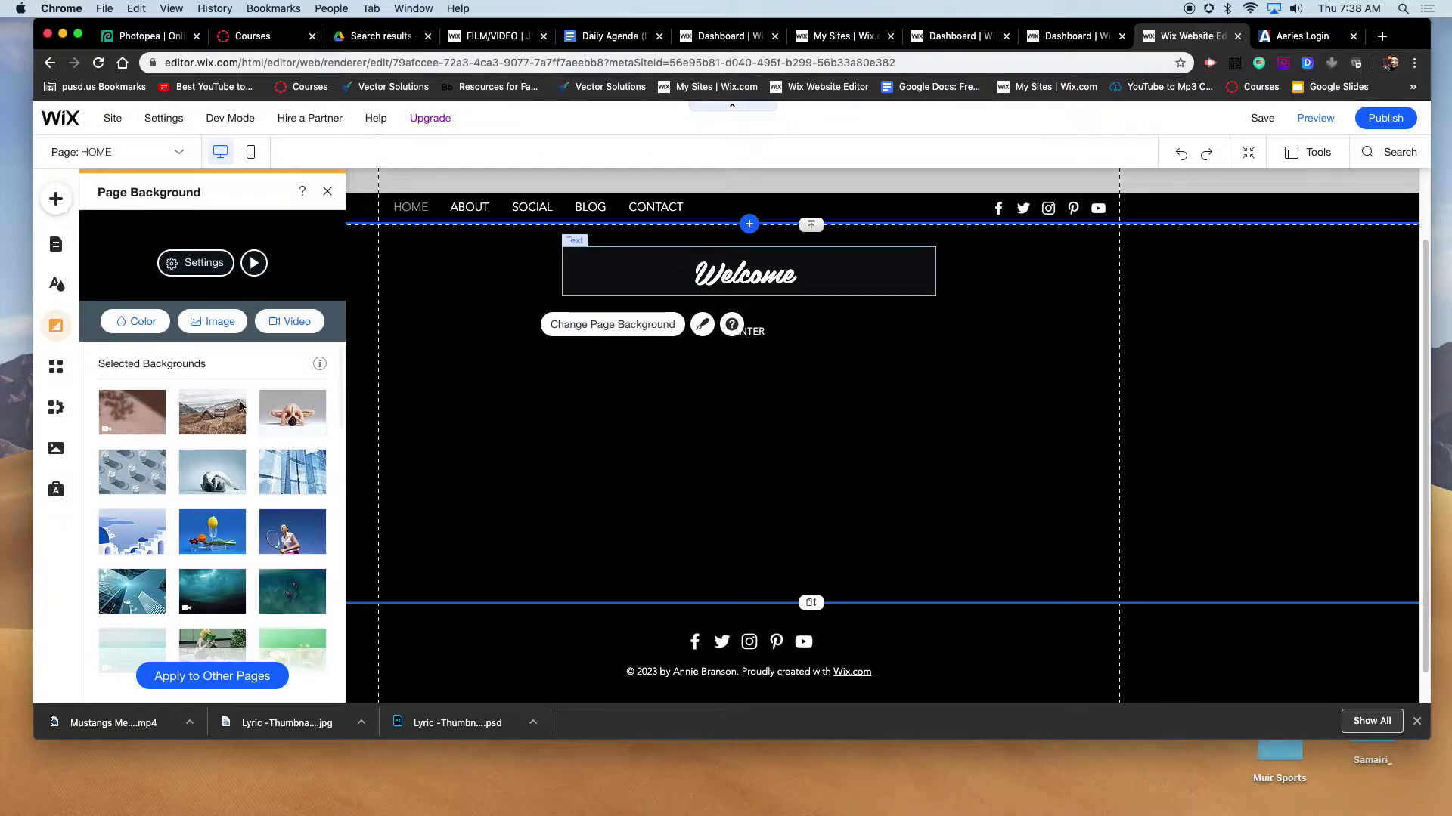
click(133, 531)
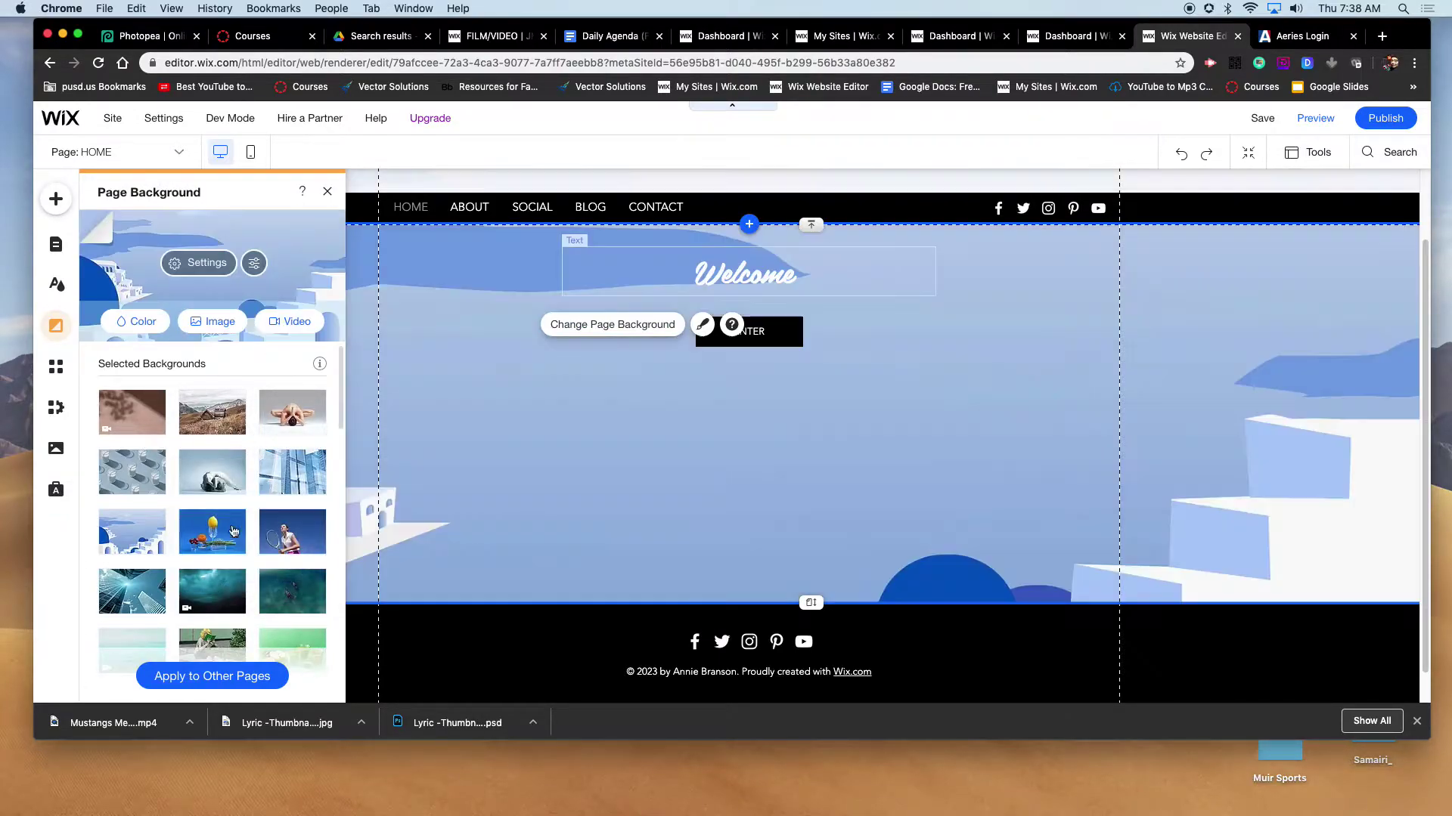
click(327, 193)
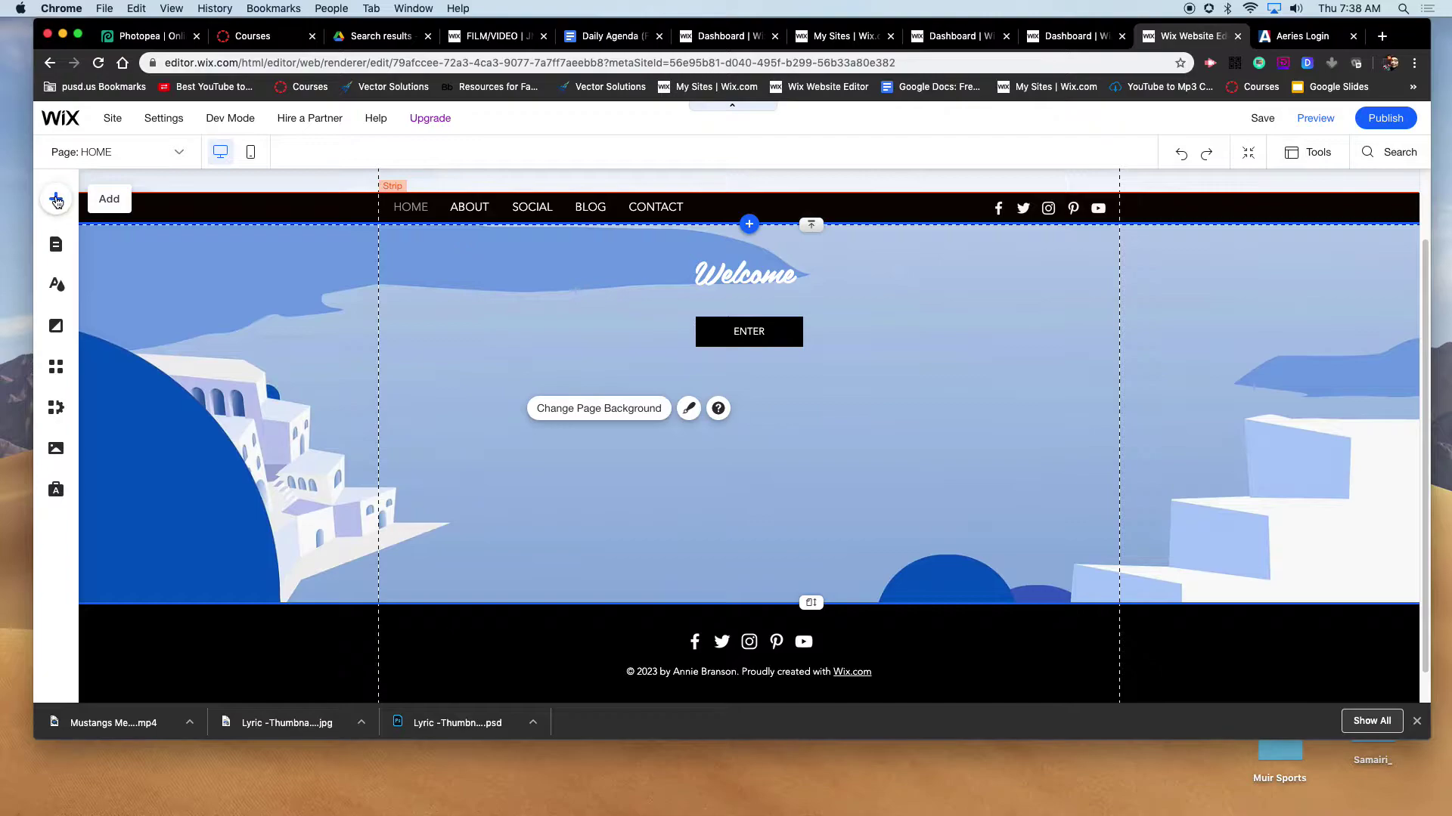
Add a Video Upload single video player from Video & Music to the page.
click(56, 200)
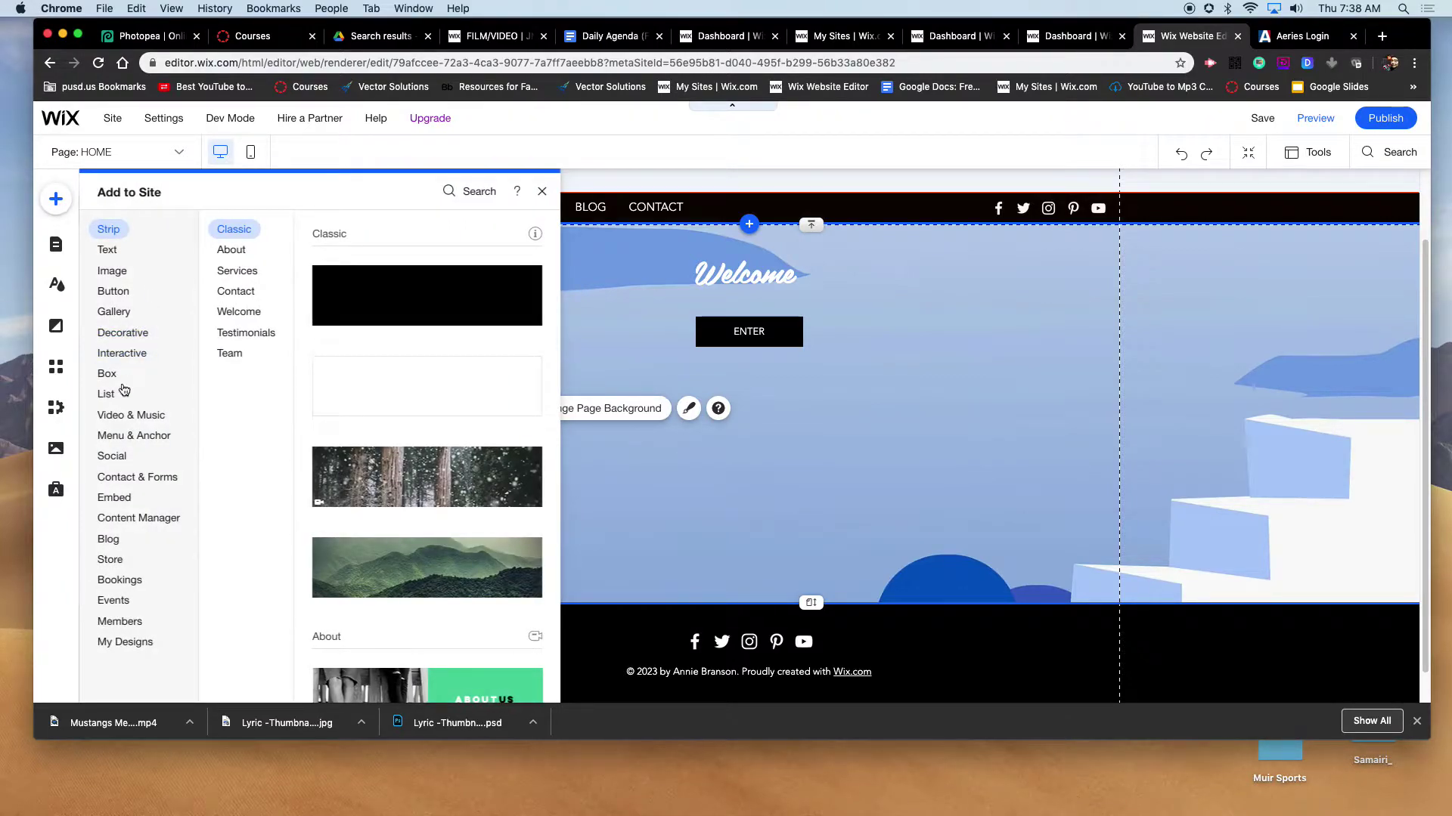
click(118, 416)
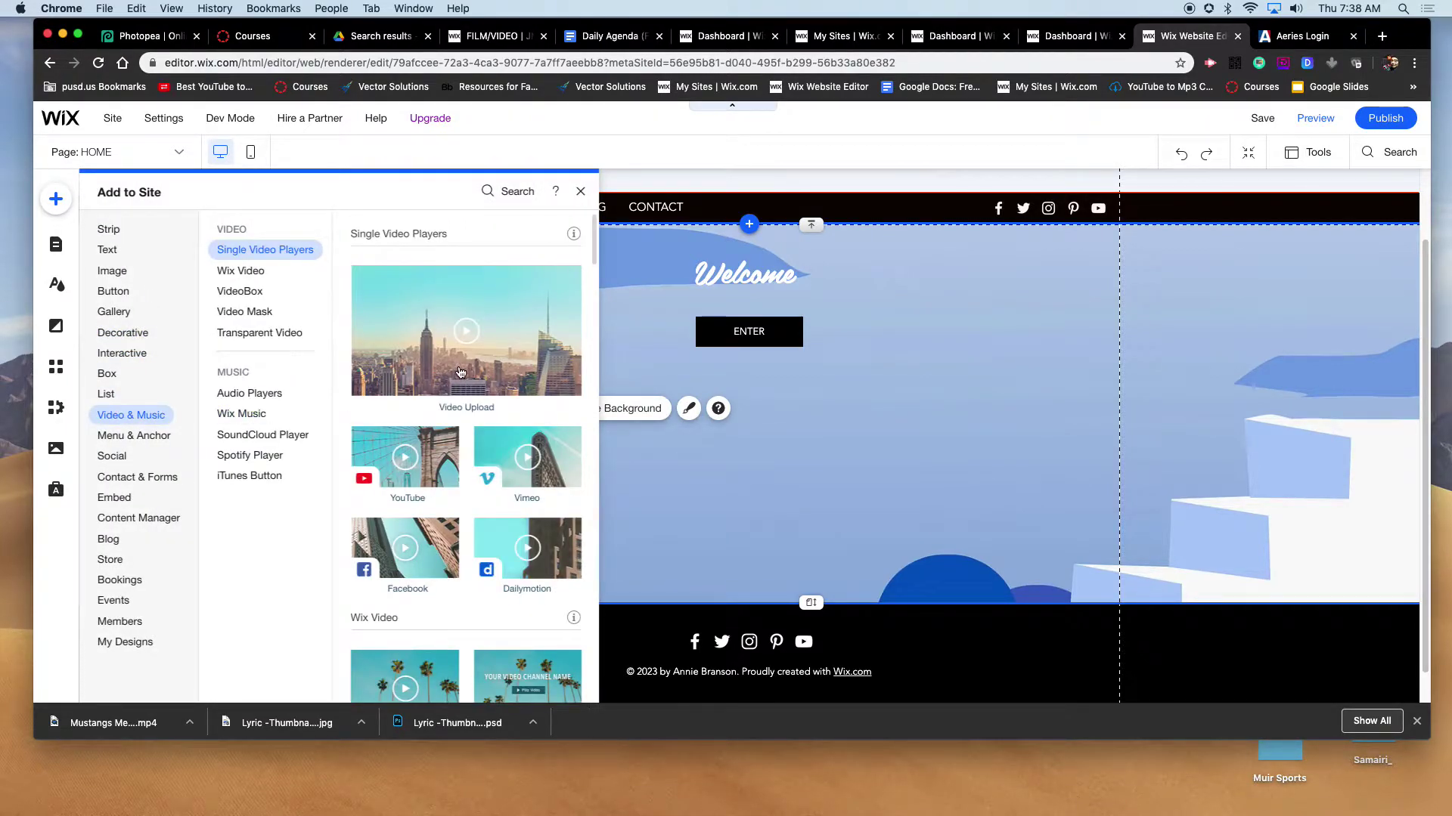
click(461, 372)
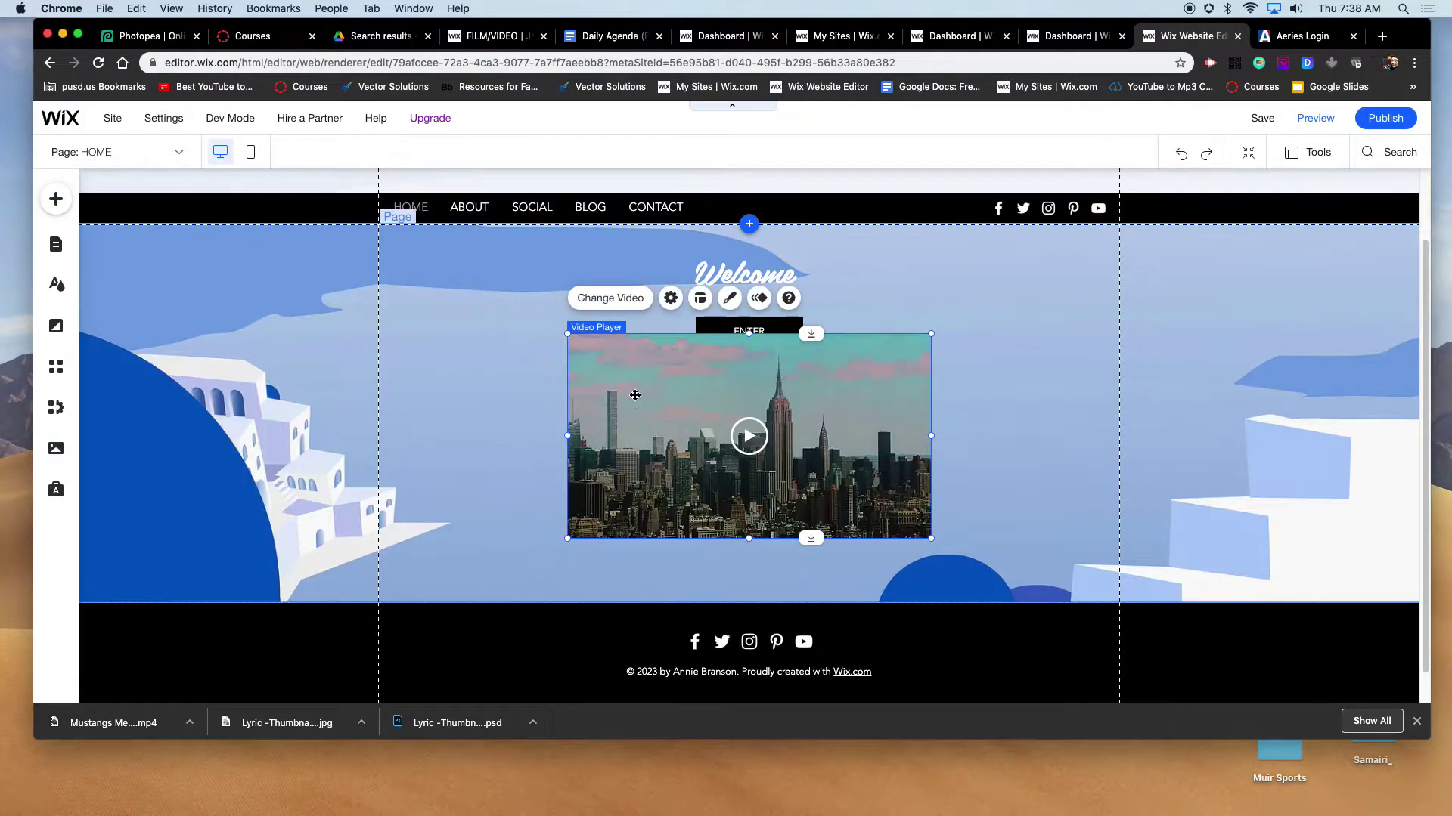
mouse_move(683, 410)
mouse_down()
mouse_move(689, 442)
mouse_move(734, 430)
mouse_move(679, 417)
mouse_move(686, 349)
mouse_move(677, 408)
mouse_up()
Place the video player on the left with Welcome and ENTER arranged to its right.
click(781, 319)
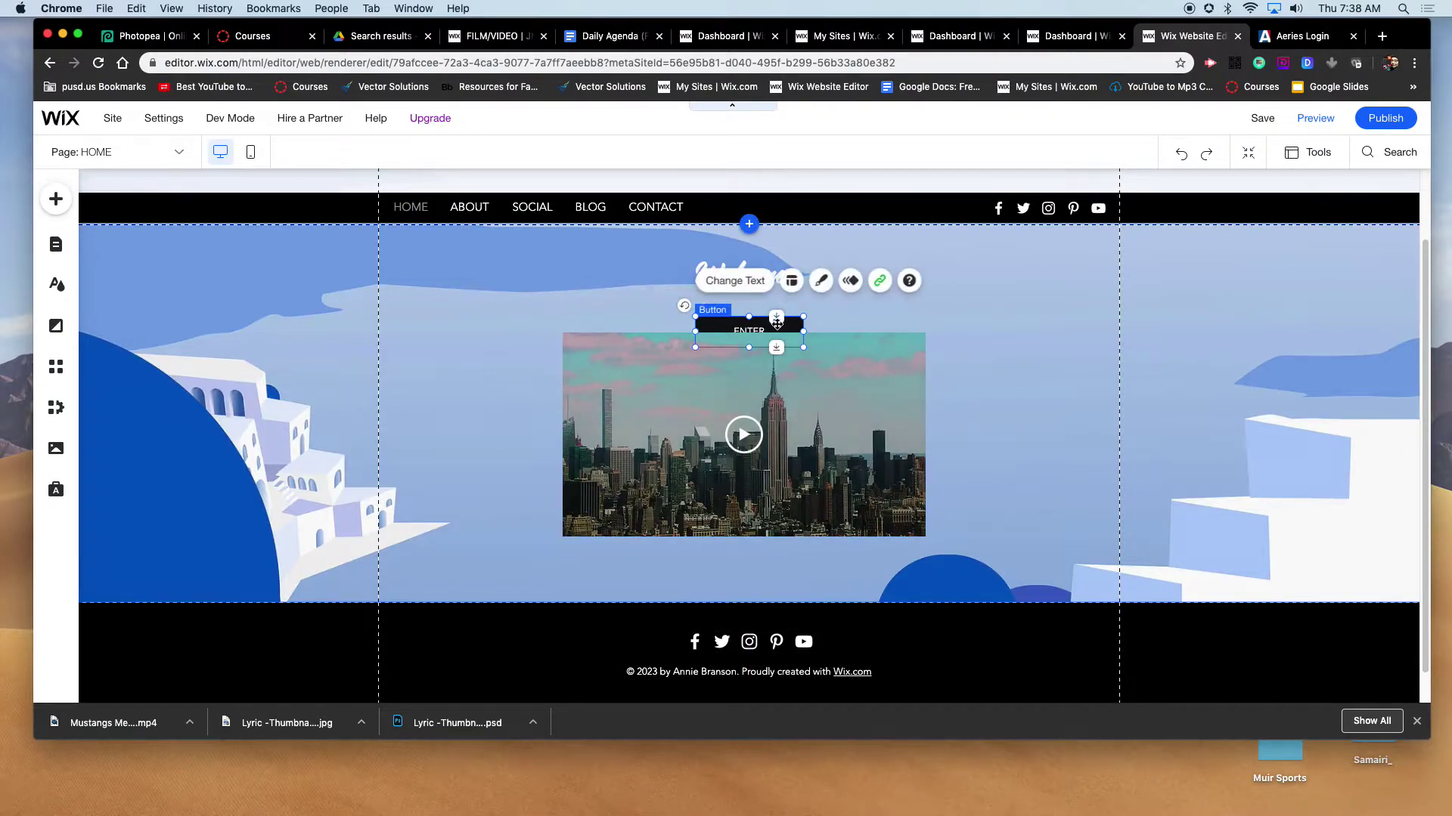
drag(781, 319, 1003, 320)
drag(780, 274, 934, 265)
drag(759, 389, 904, 265)
click(806, 247)
click(813, 294)
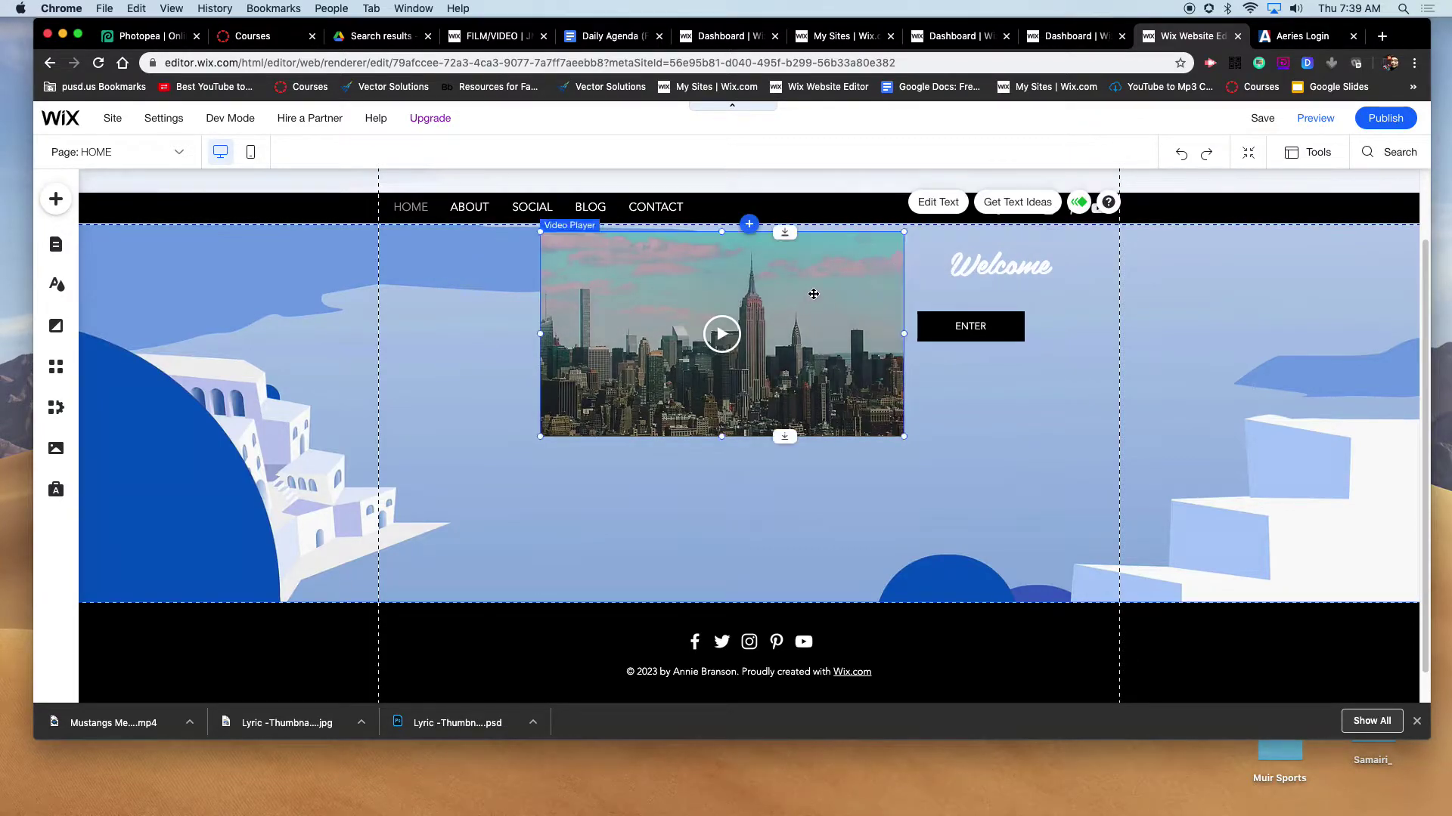
drag(813, 294, 818, 301)
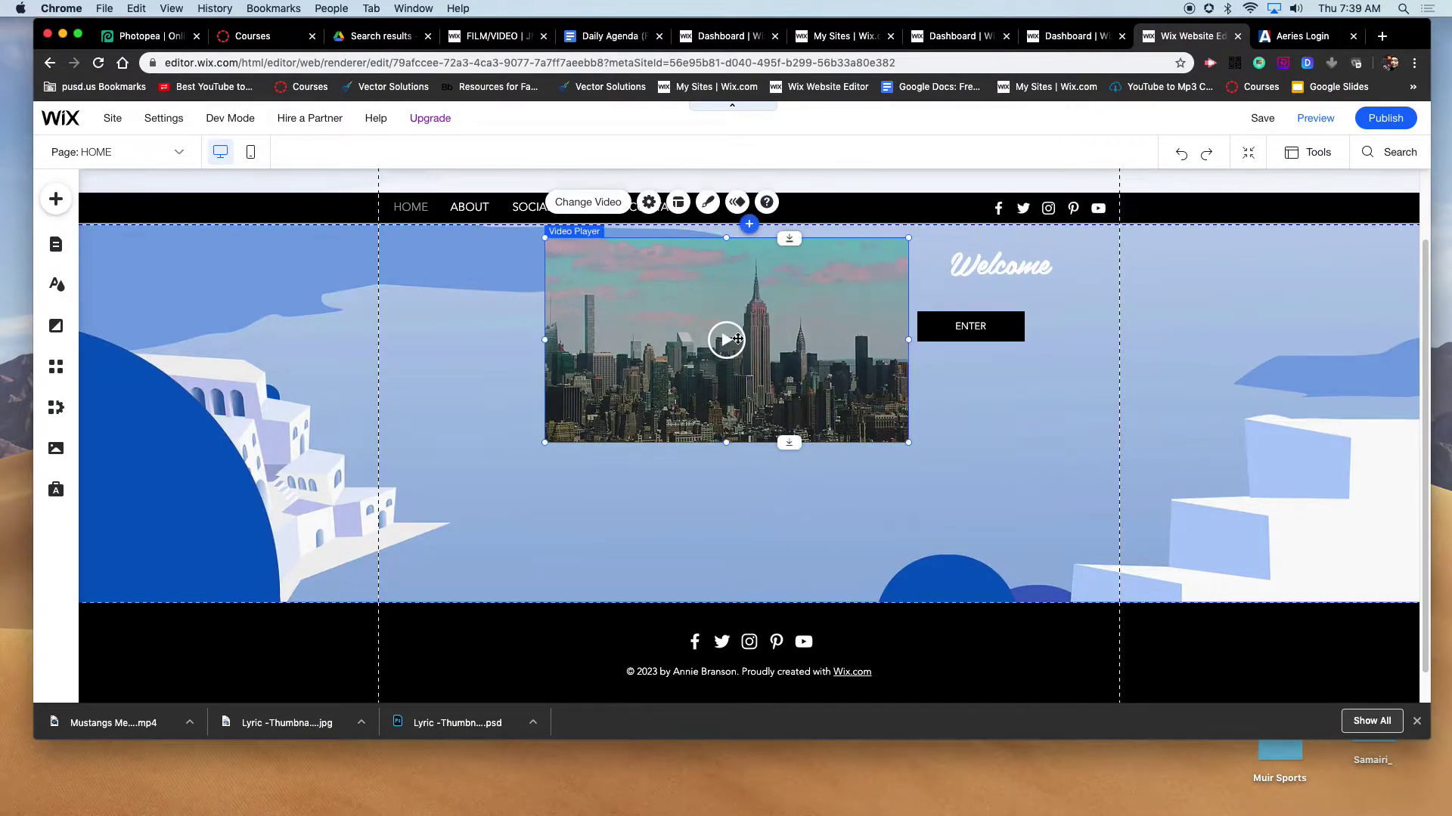
click(593, 204)
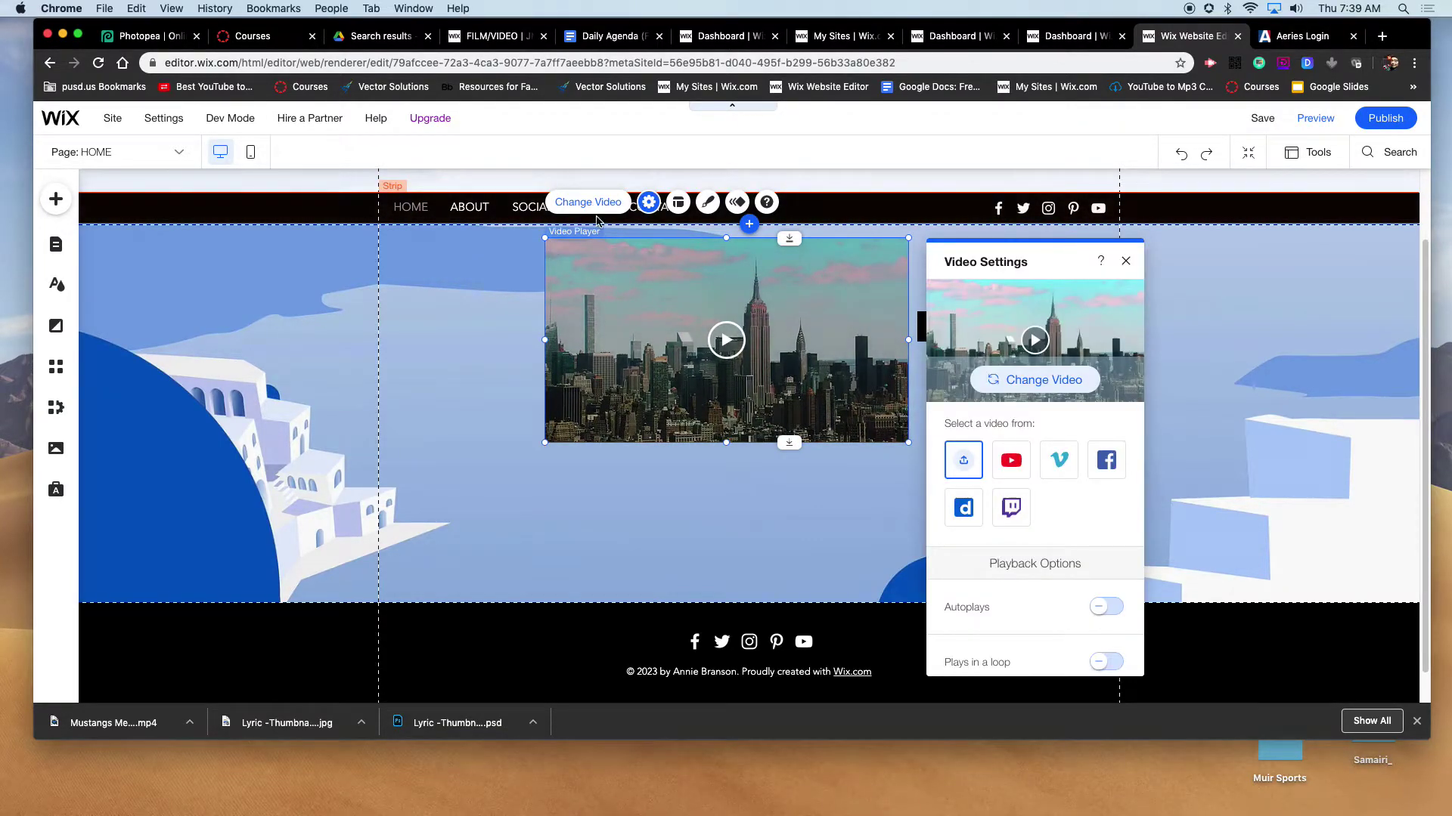
Swap the player's city clip for Mustangs Media Splash Screen.mov and nudge the player slightly lower.
click(1022, 387)
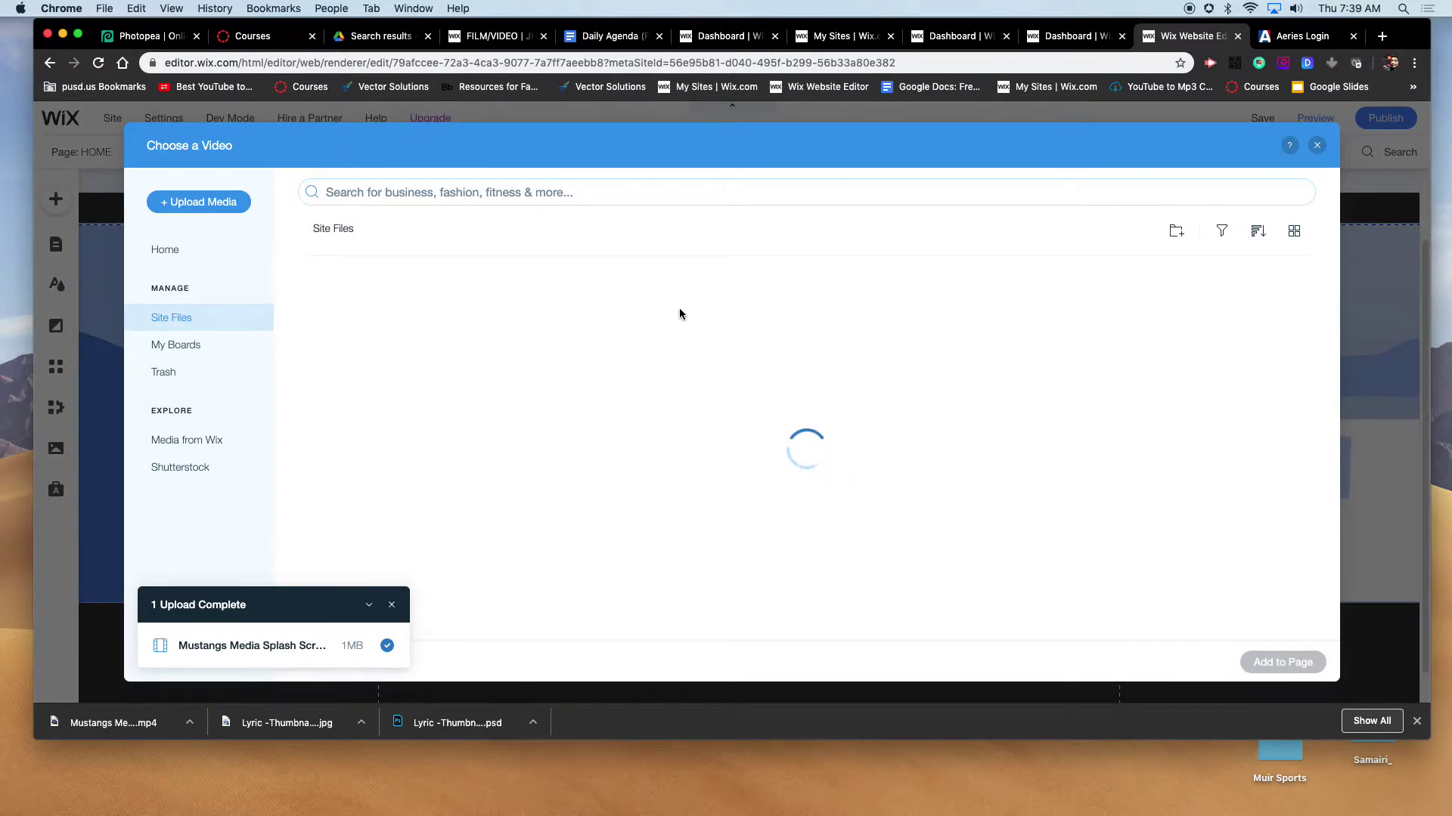
click(639, 337)
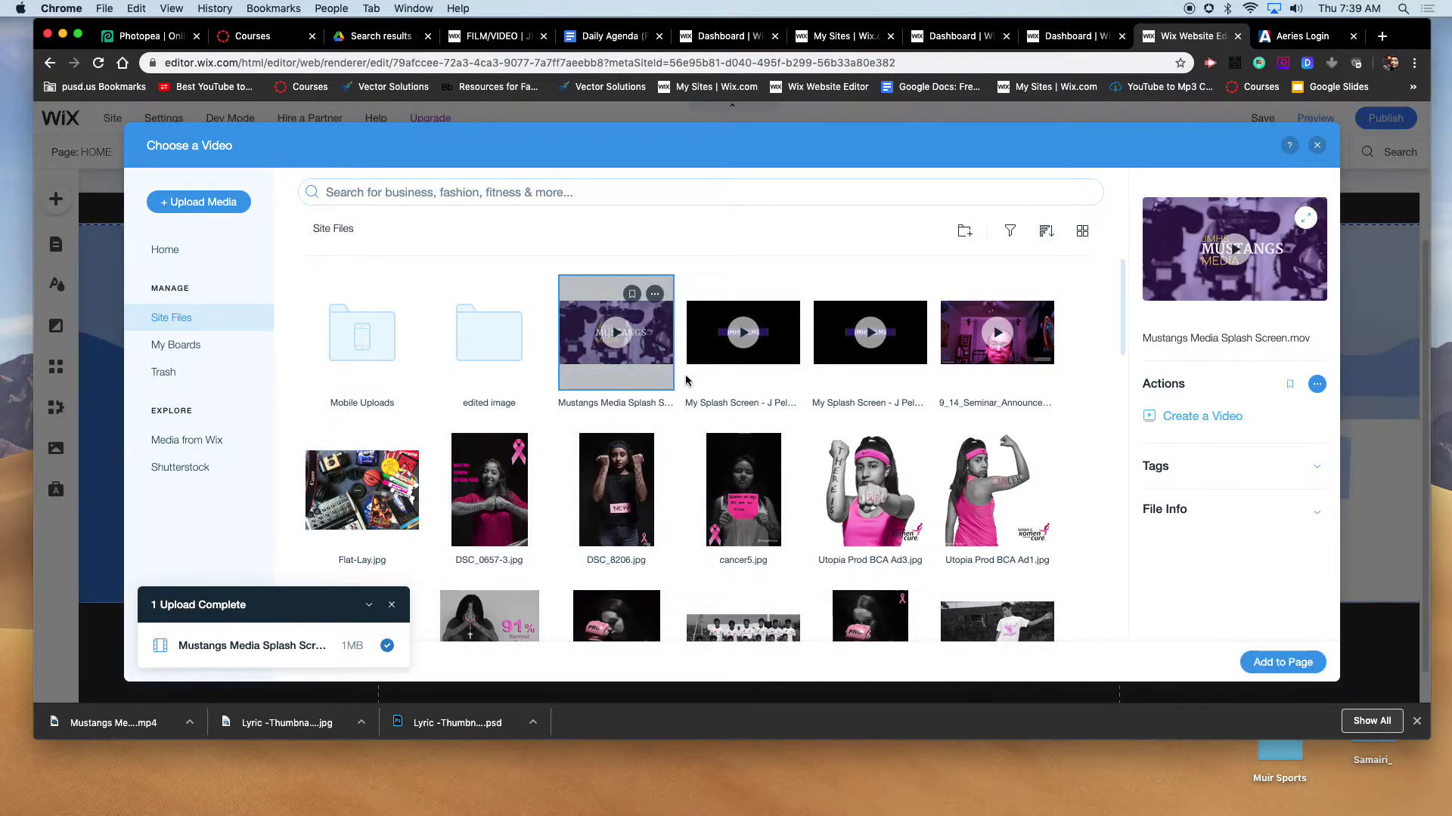
click(1282, 662)
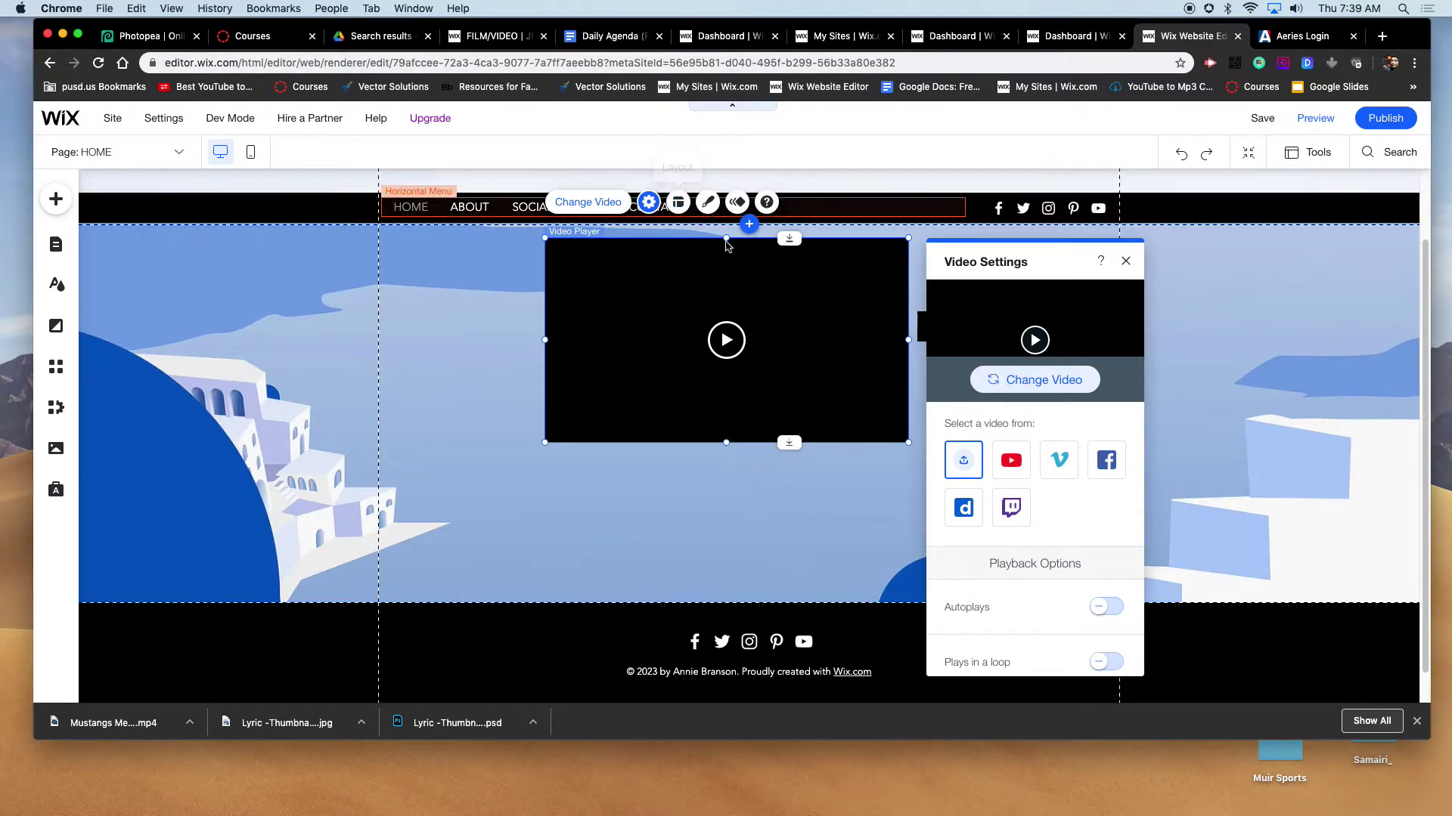
drag(797, 309, 831, 310)
Turn on Autoplays and Plays in a loop for the Mustangs video, test the preview, and close settings.
click(663, 210)
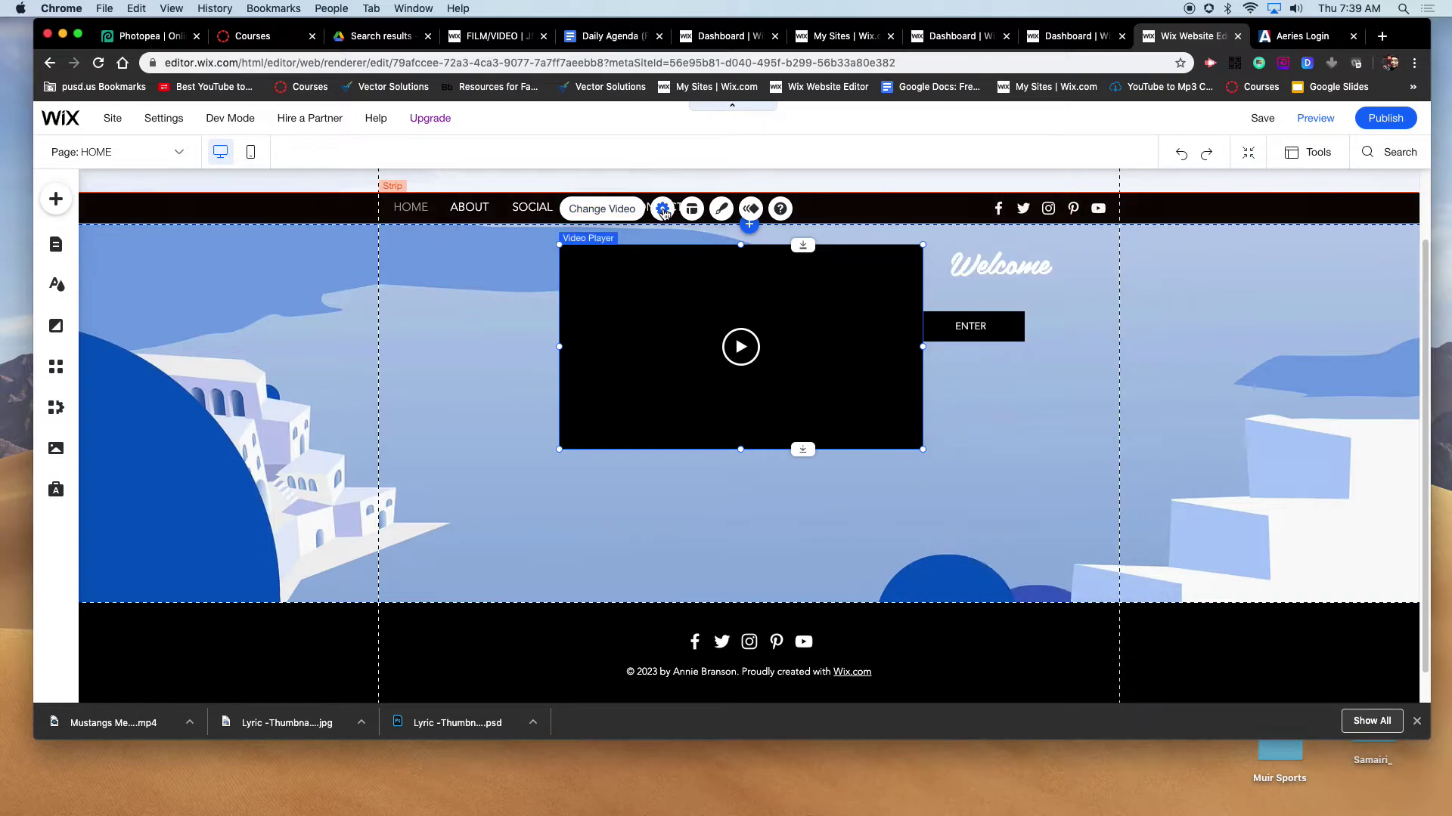
scroll(1050, 527, down, 3)
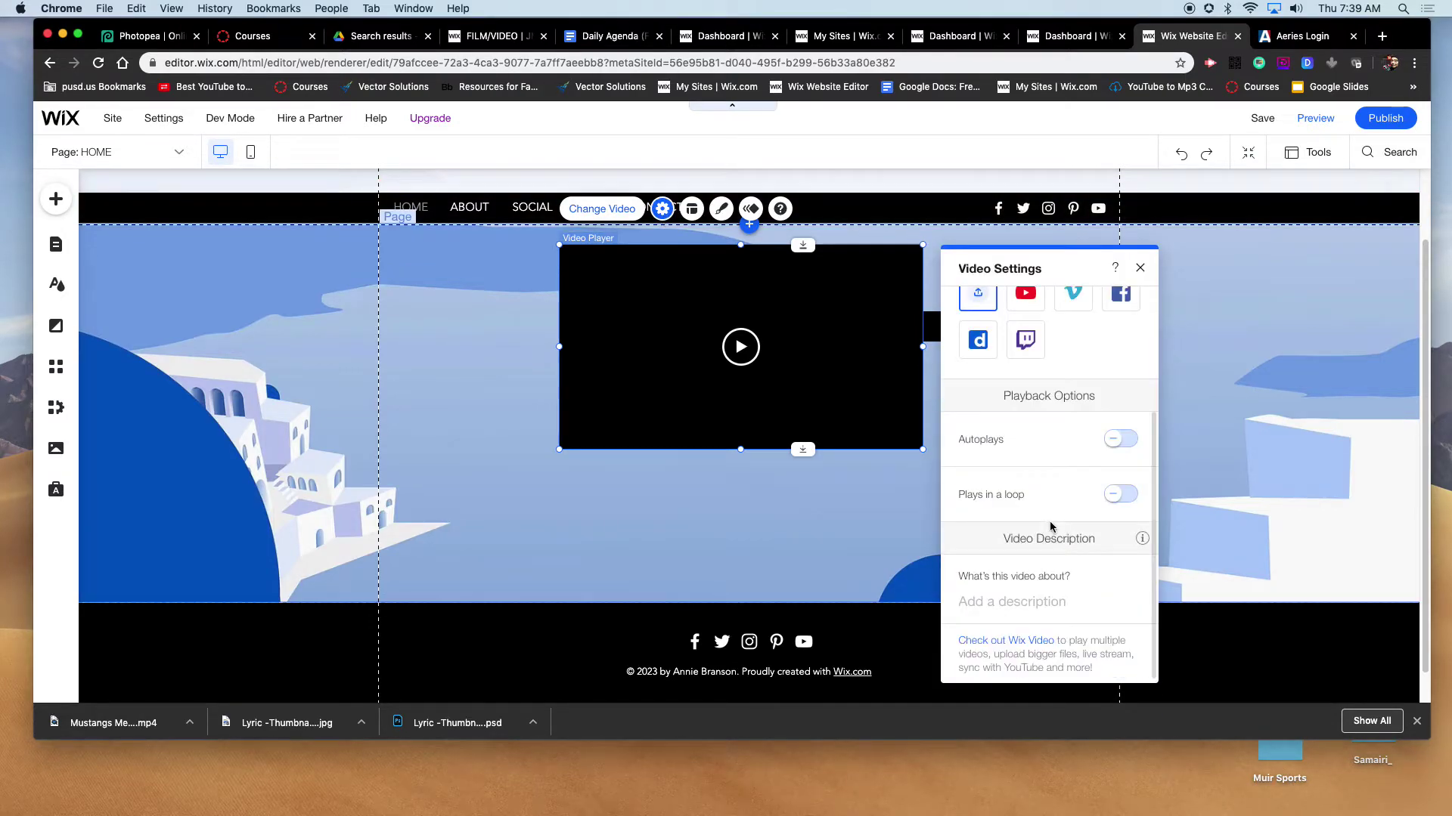
click(1119, 440)
scroll(1101, 550, down, 1)
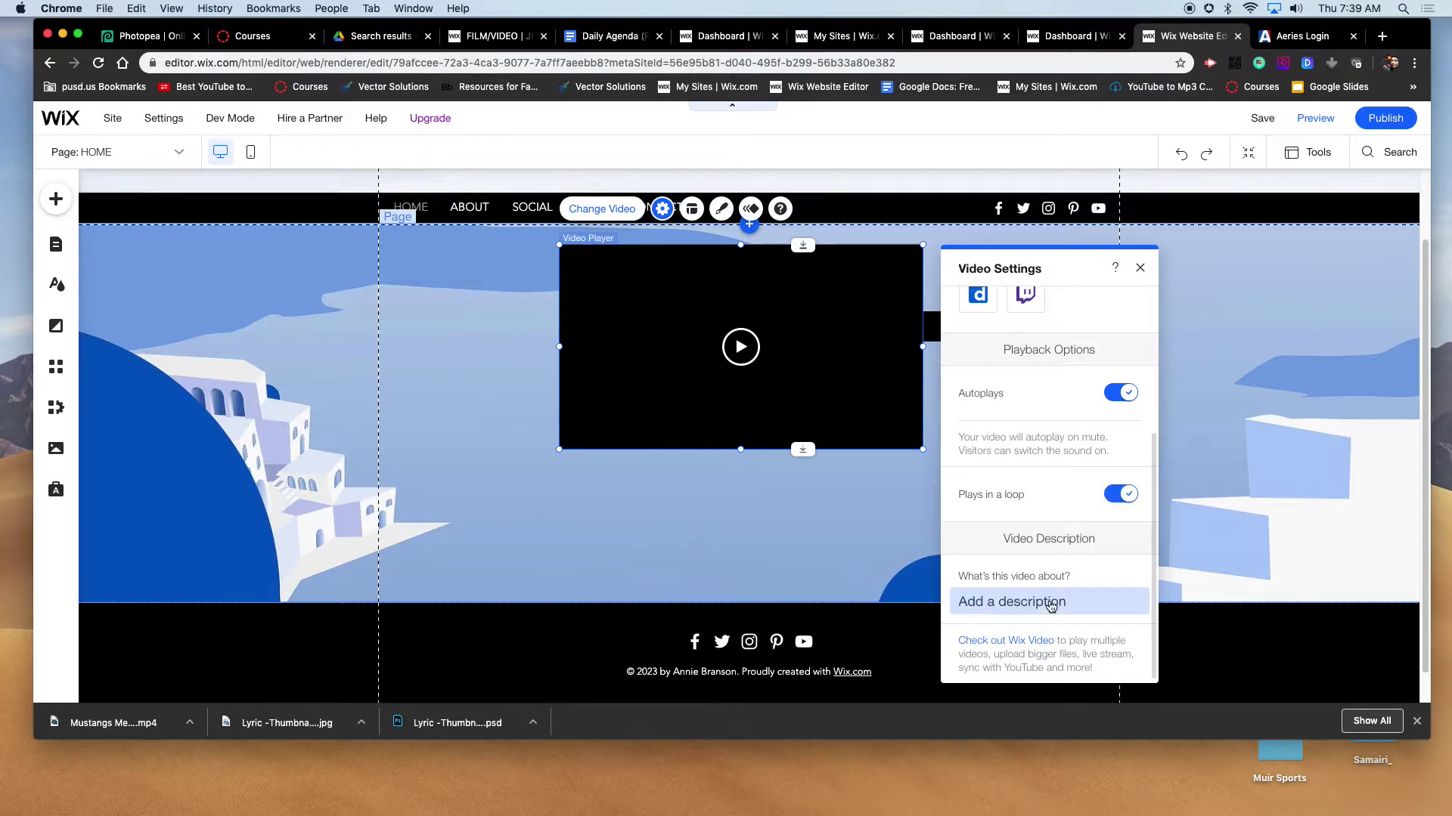
scroll(1063, 310, up, 5)
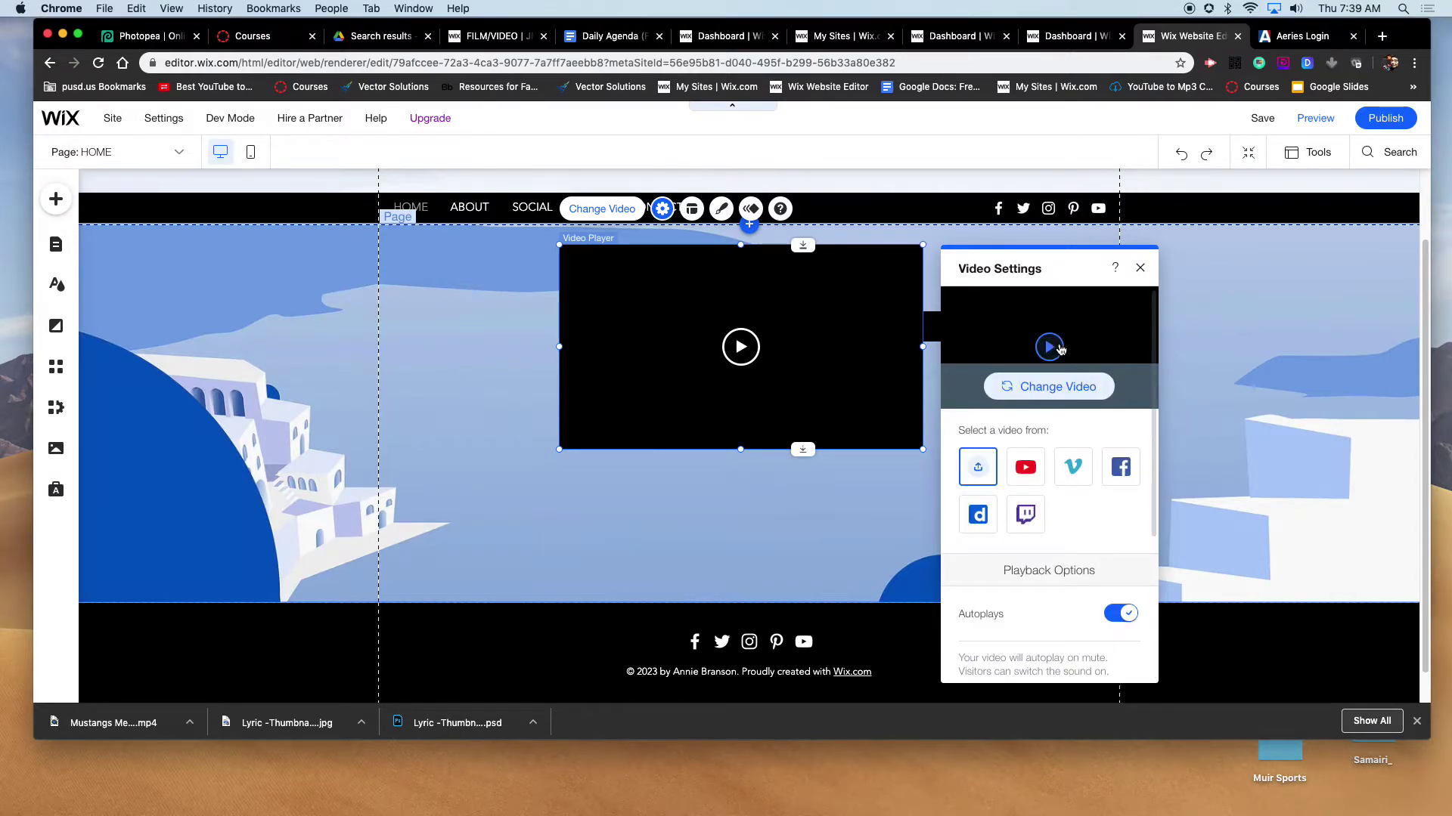
click(1059, 347)
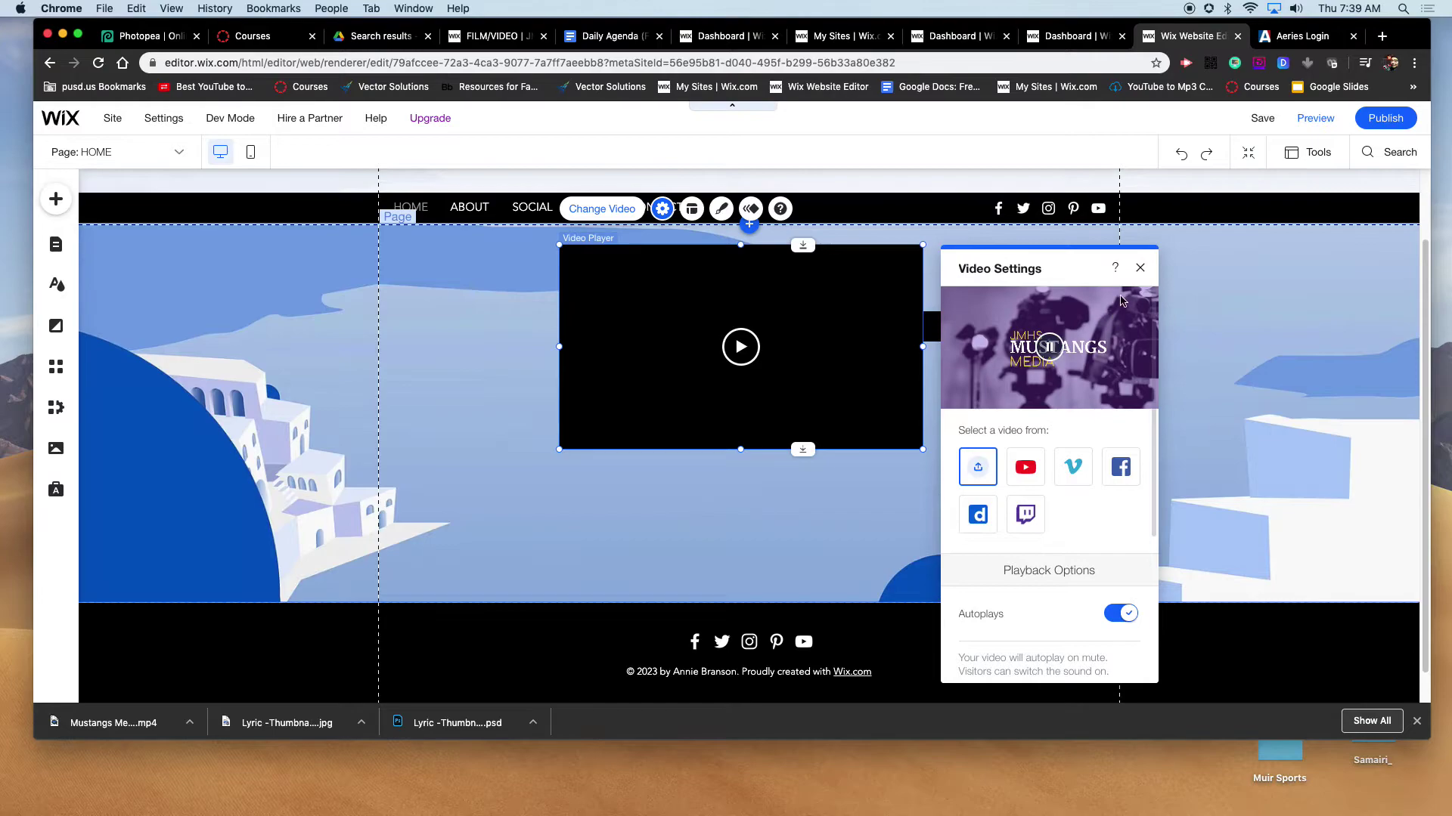
click(1140, 268)
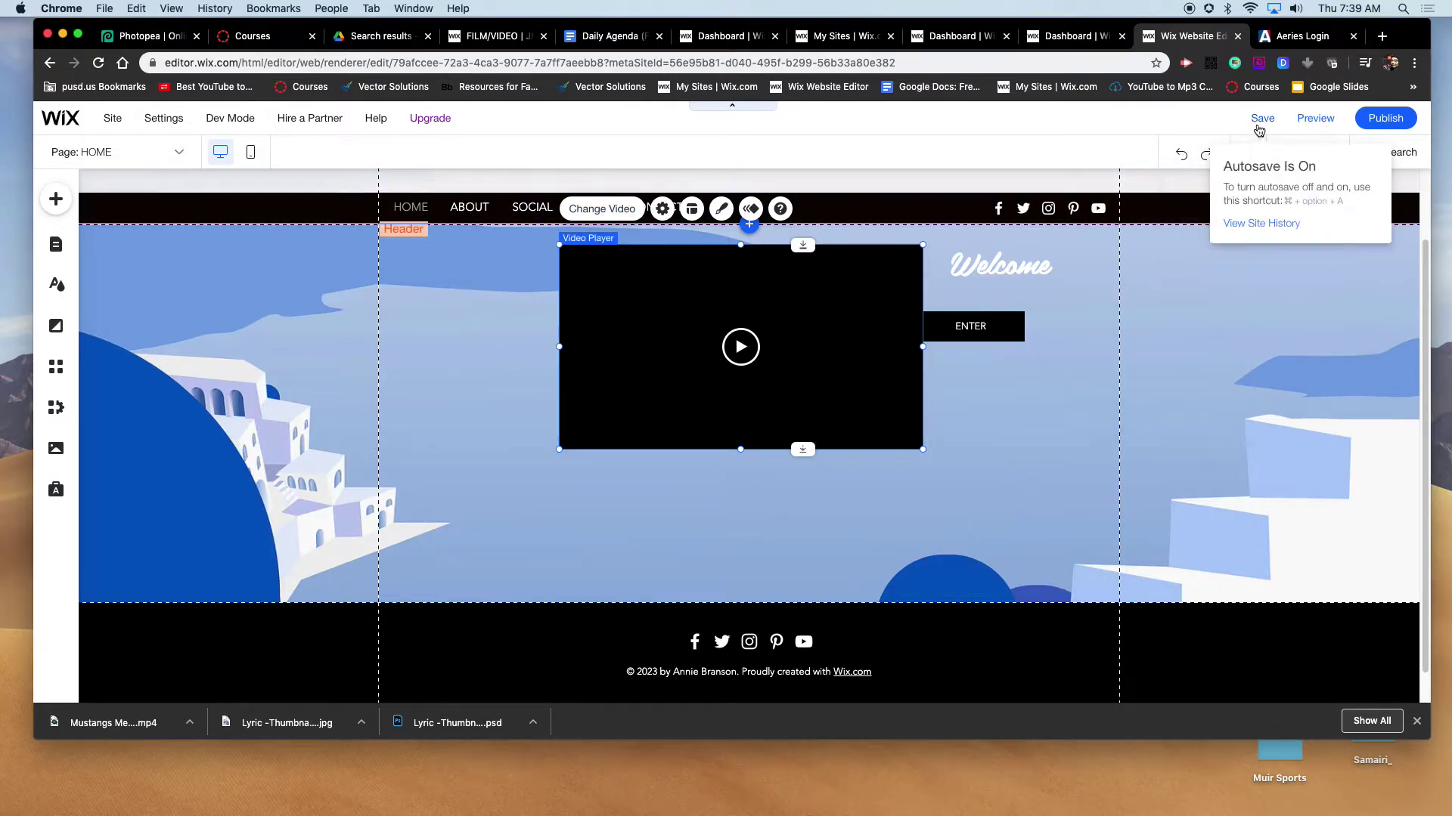
Preview the site, then back in the editor move the ENTER button below the video player.
click(1316, 119)
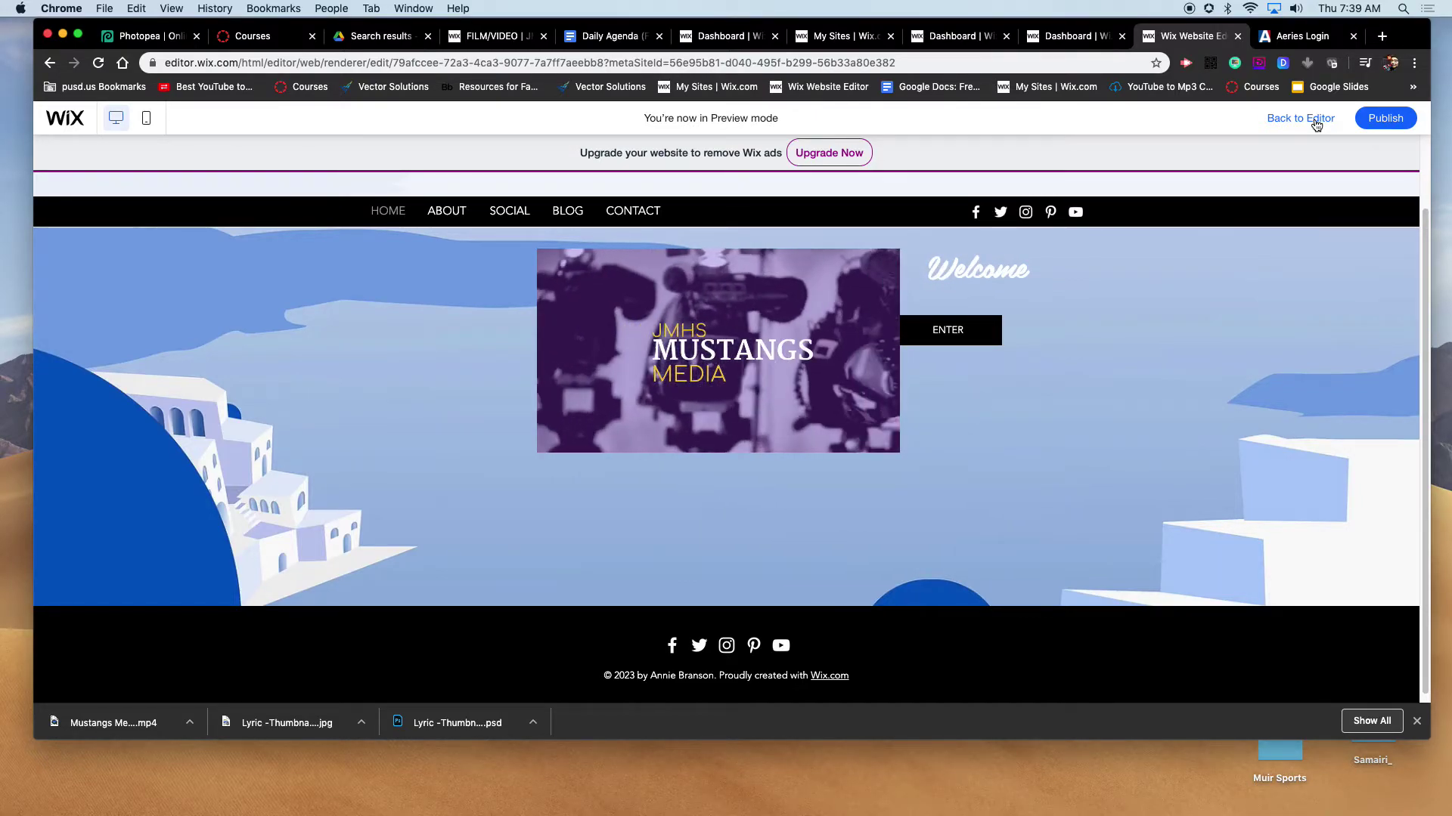
click(1316, 119)
drag(1000, 313, 755, 490)
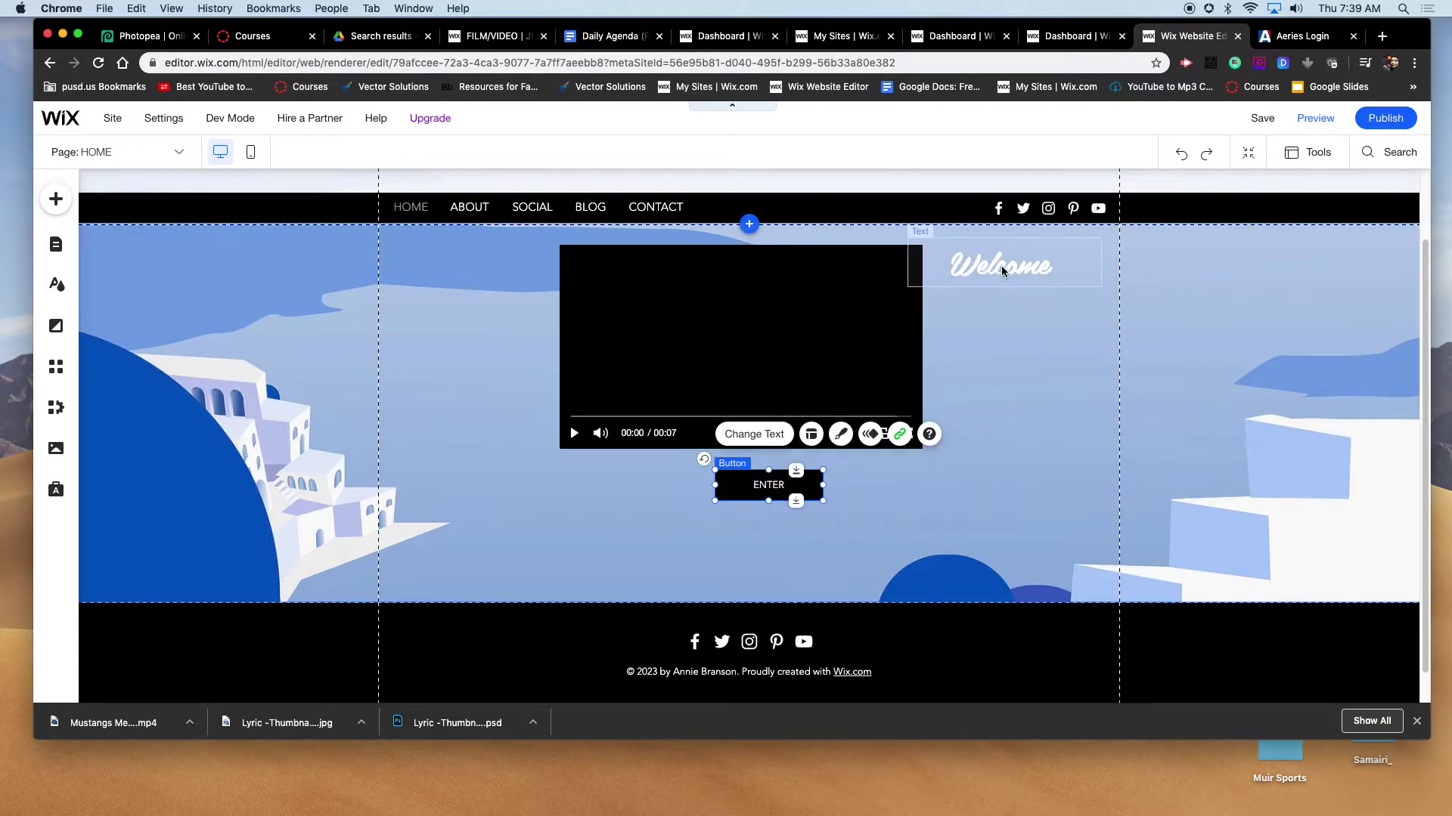
Stack Welcome, the video player and ENTER centred on the page, then select the section for Change Page Background.
drag(1009, 259, 778, 246)
mouse_move(831, 316)
mouse_down()
mouse_move(849, 330)
mouse_move(837, 344)
mouse_up()
drag(768, 490, 776, 527)
drag(820, 410, 839, 421)
drag(846, 250, 845, 258)
click(991, 300)
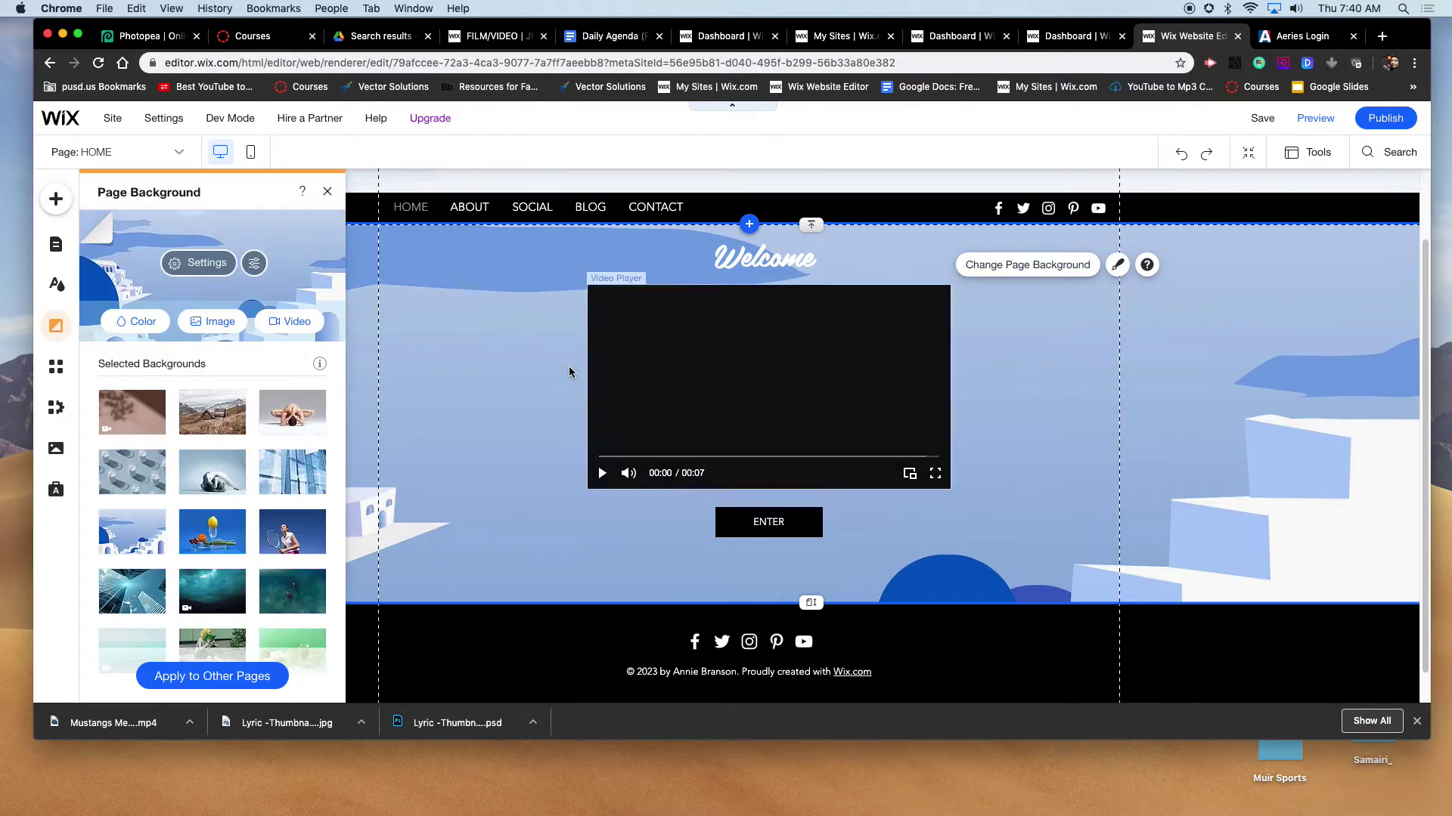
Apply the purple Work Desk photo as page background, save the site, and preview it.
scroll(266, 401, down, 10)
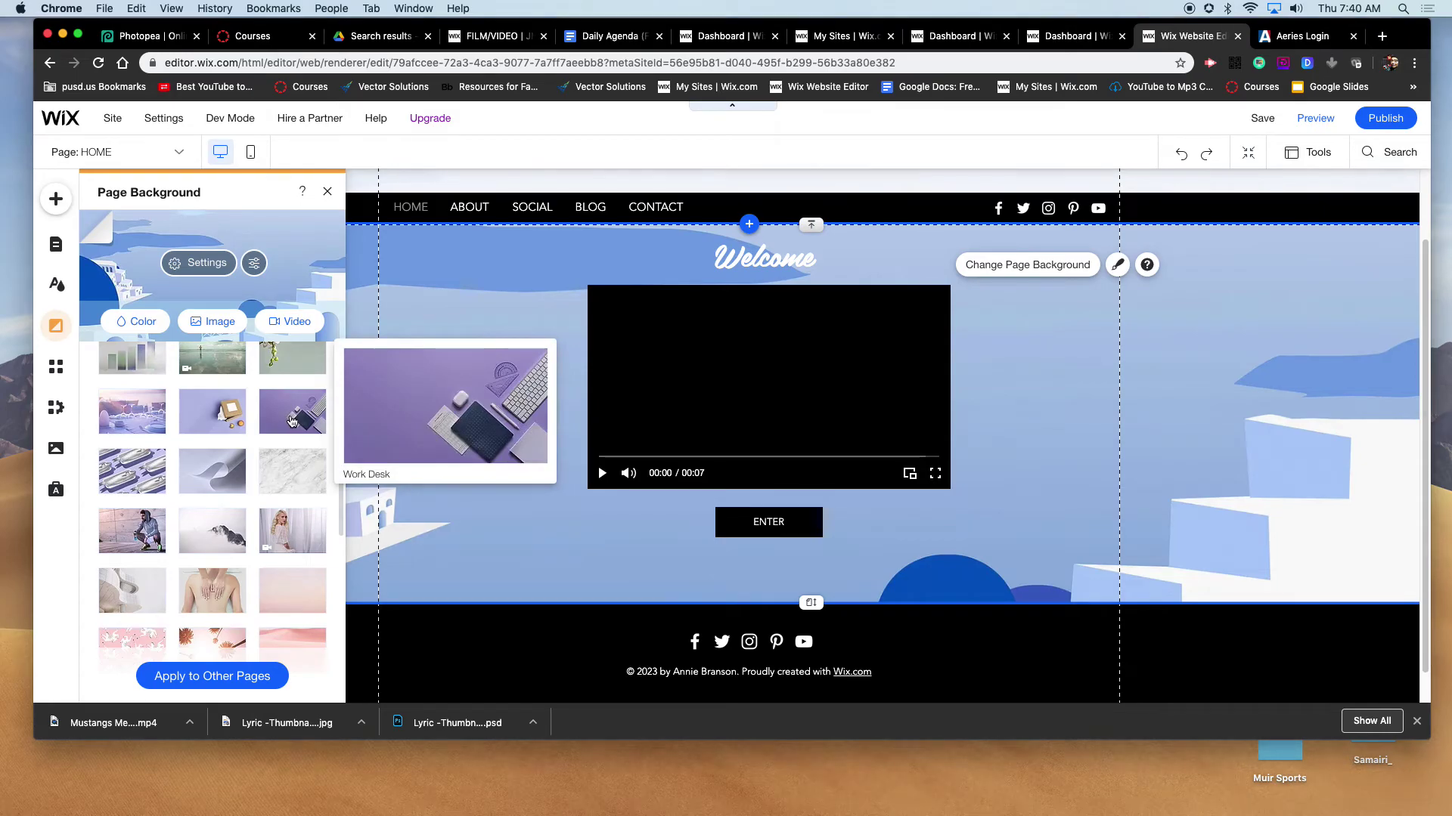
click(289, 421)
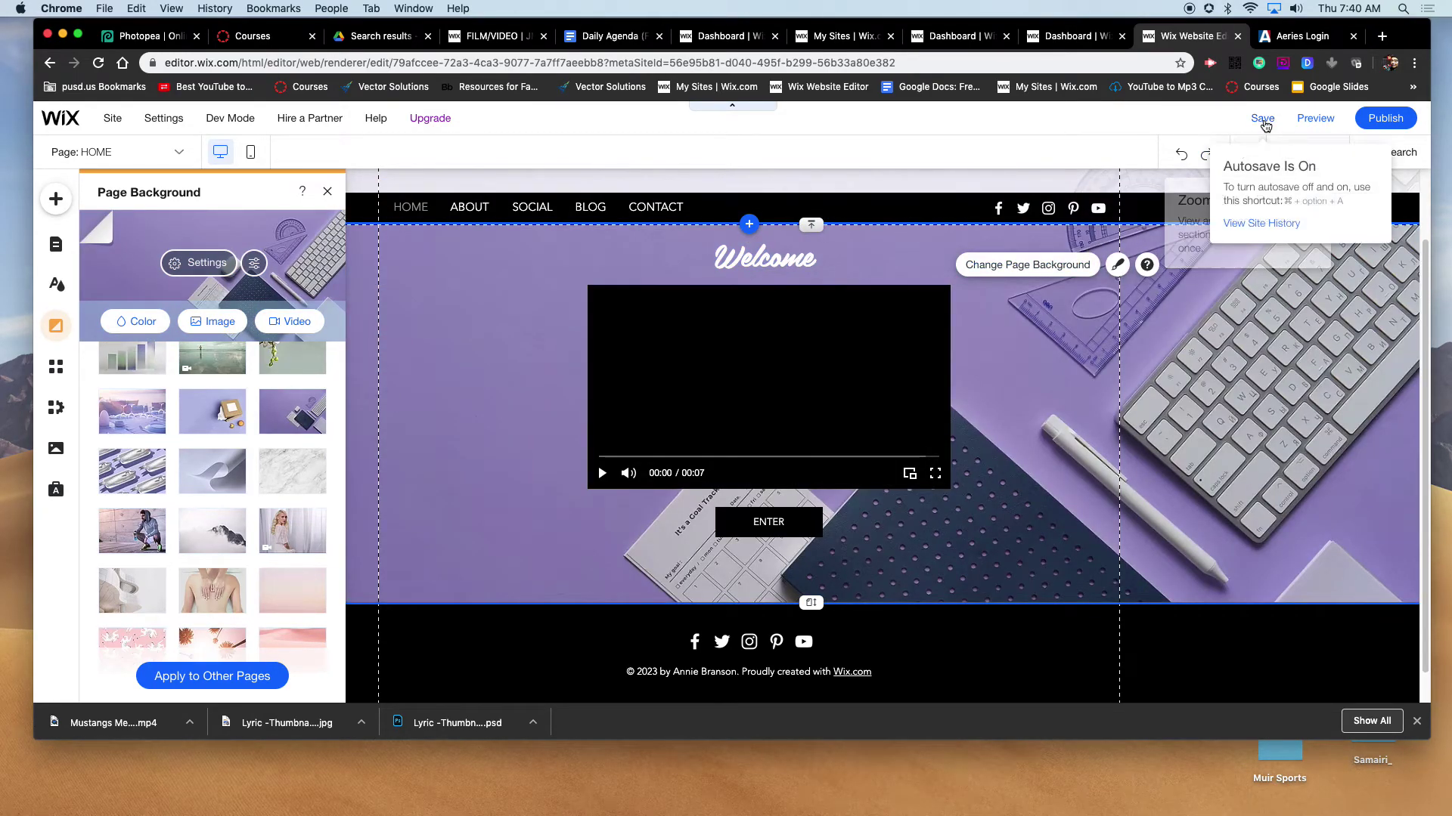
click(1262, 118)
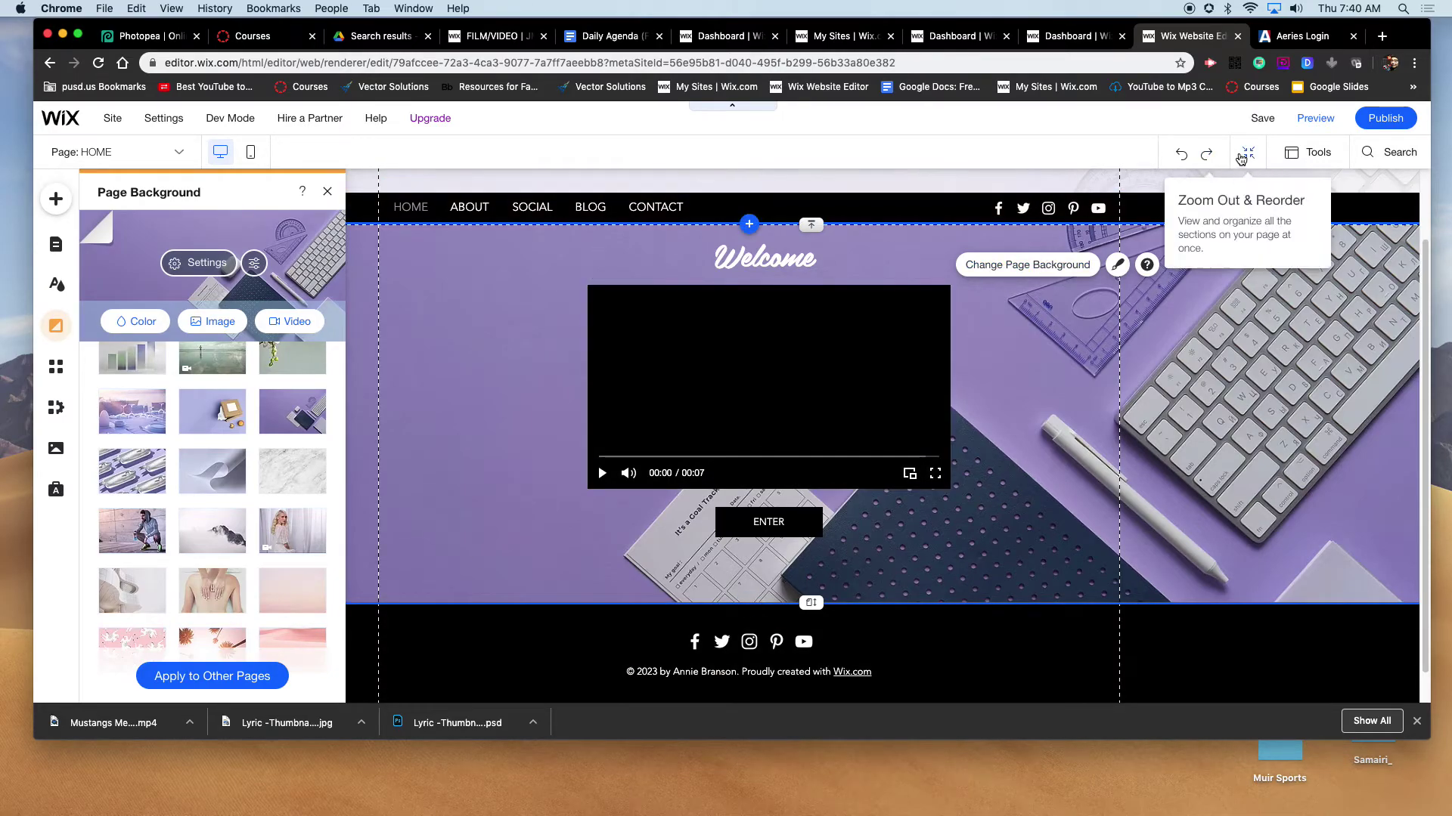
click(1295, 121)
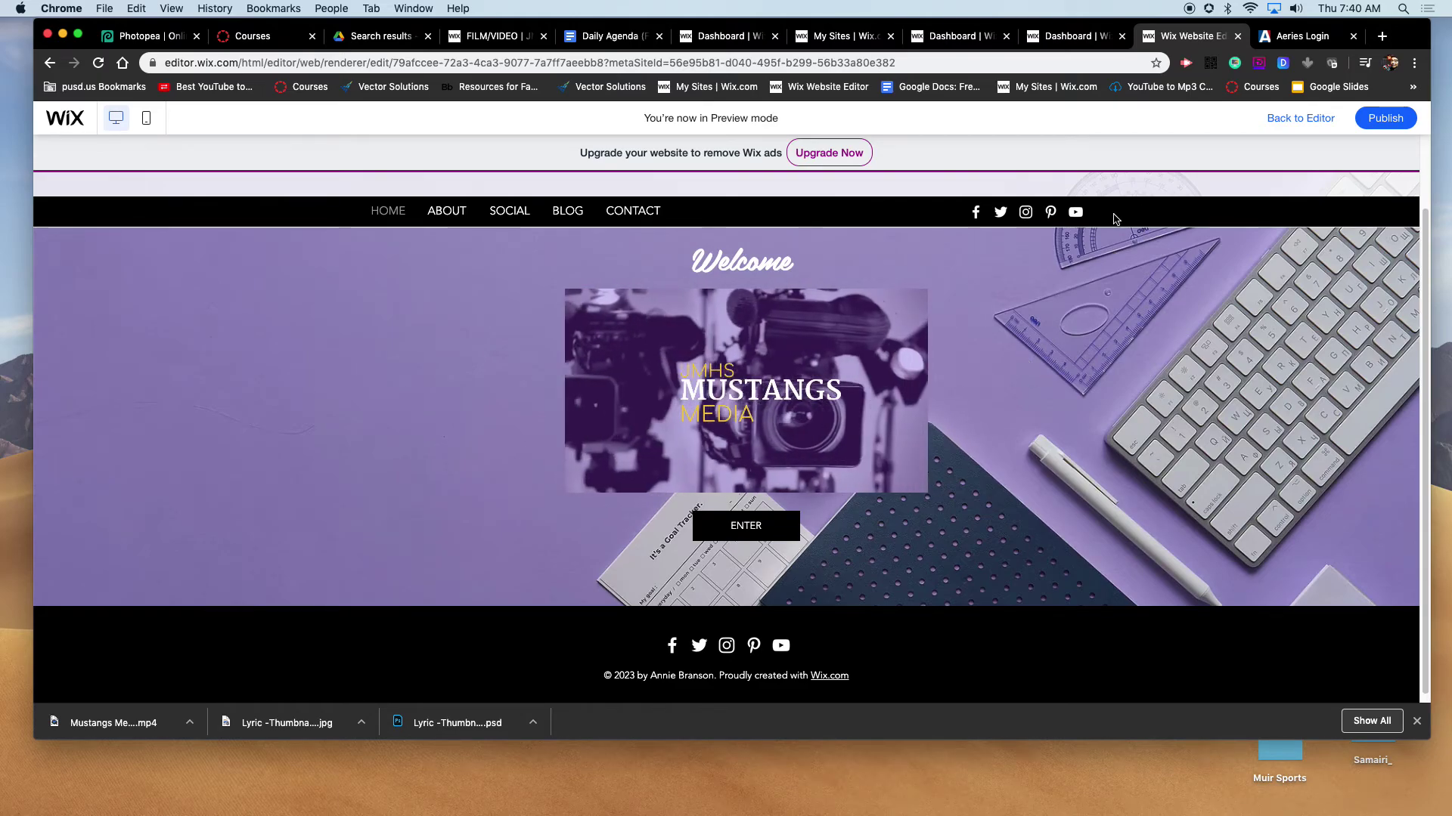
Leave preview and return to editing the HOME page.
click(1289, 121)
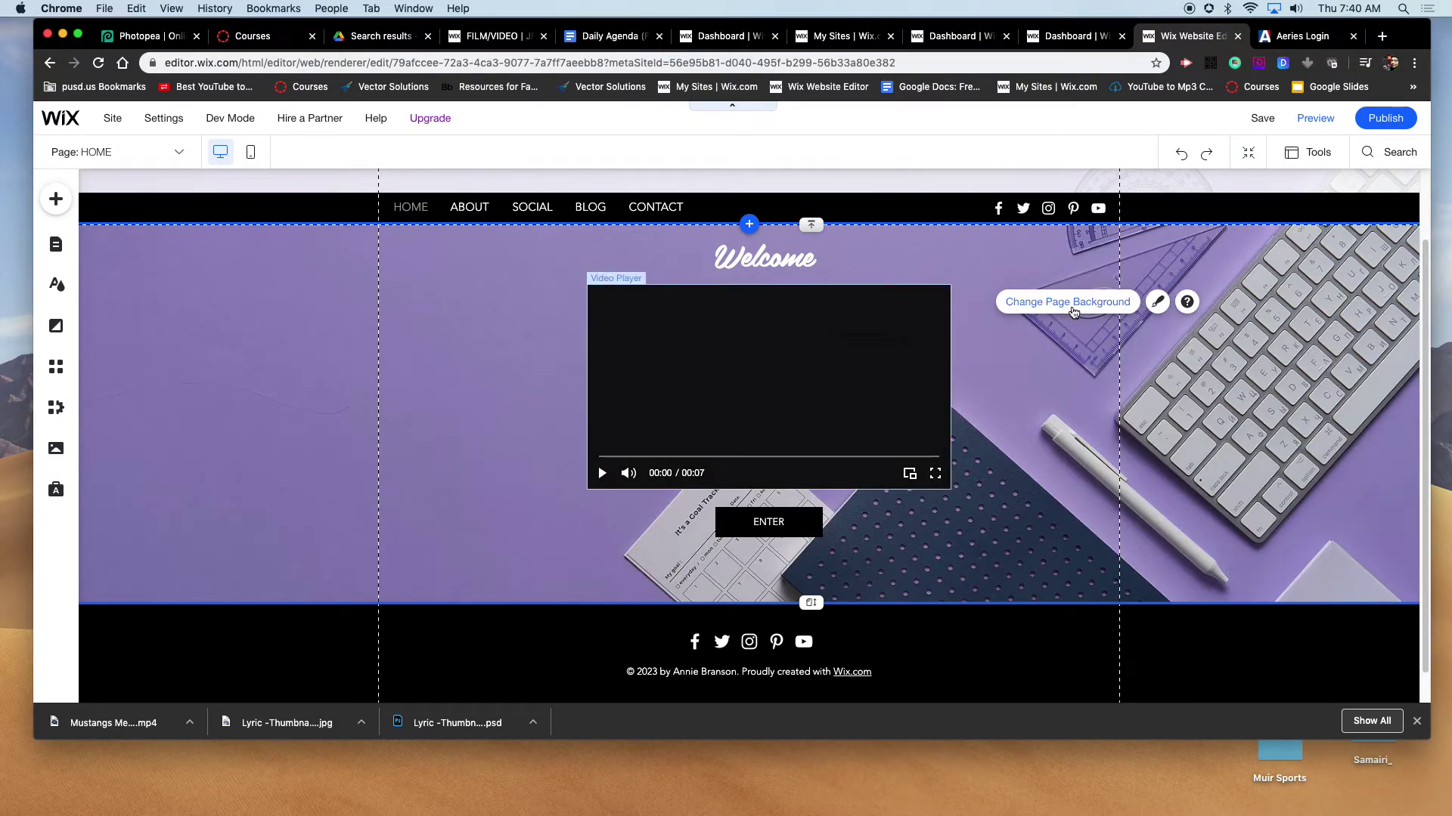
Replace the purple Work Desk background with the grey concrete texture from Selected Backgrounds.
click(1073, 306)
scroll(248, 368, down, 10)
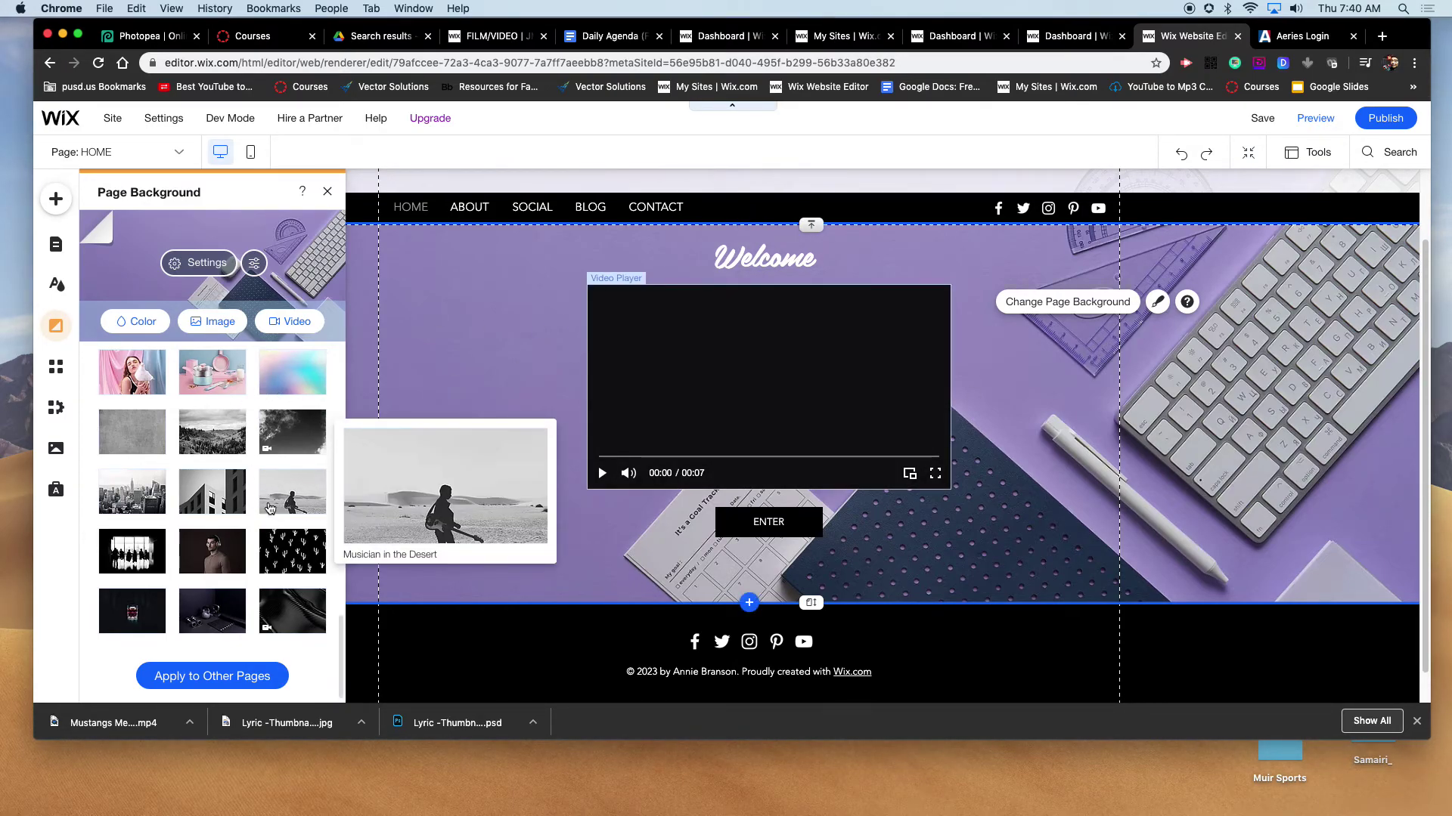
click(142, 447)
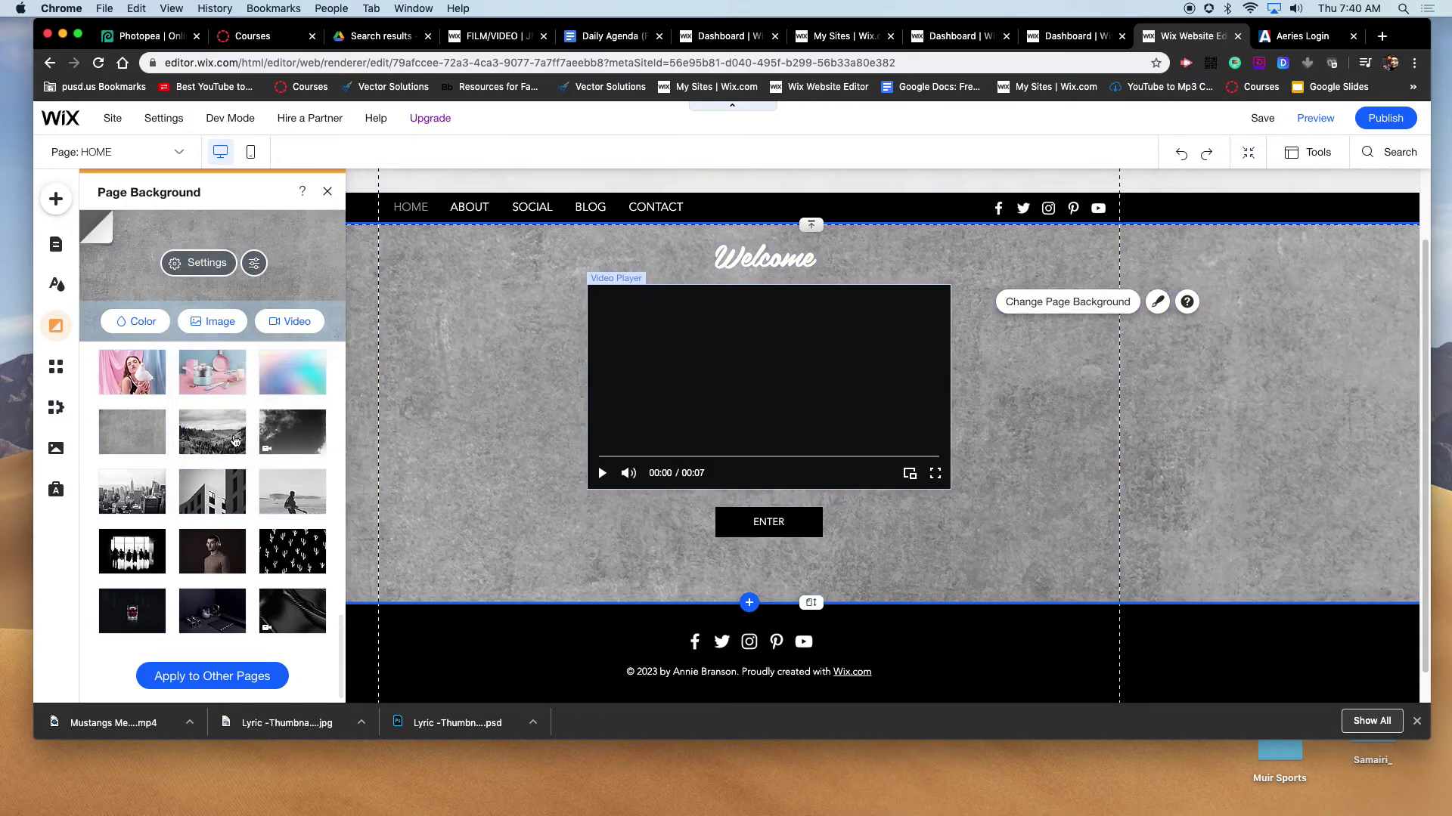
click(328, 192)
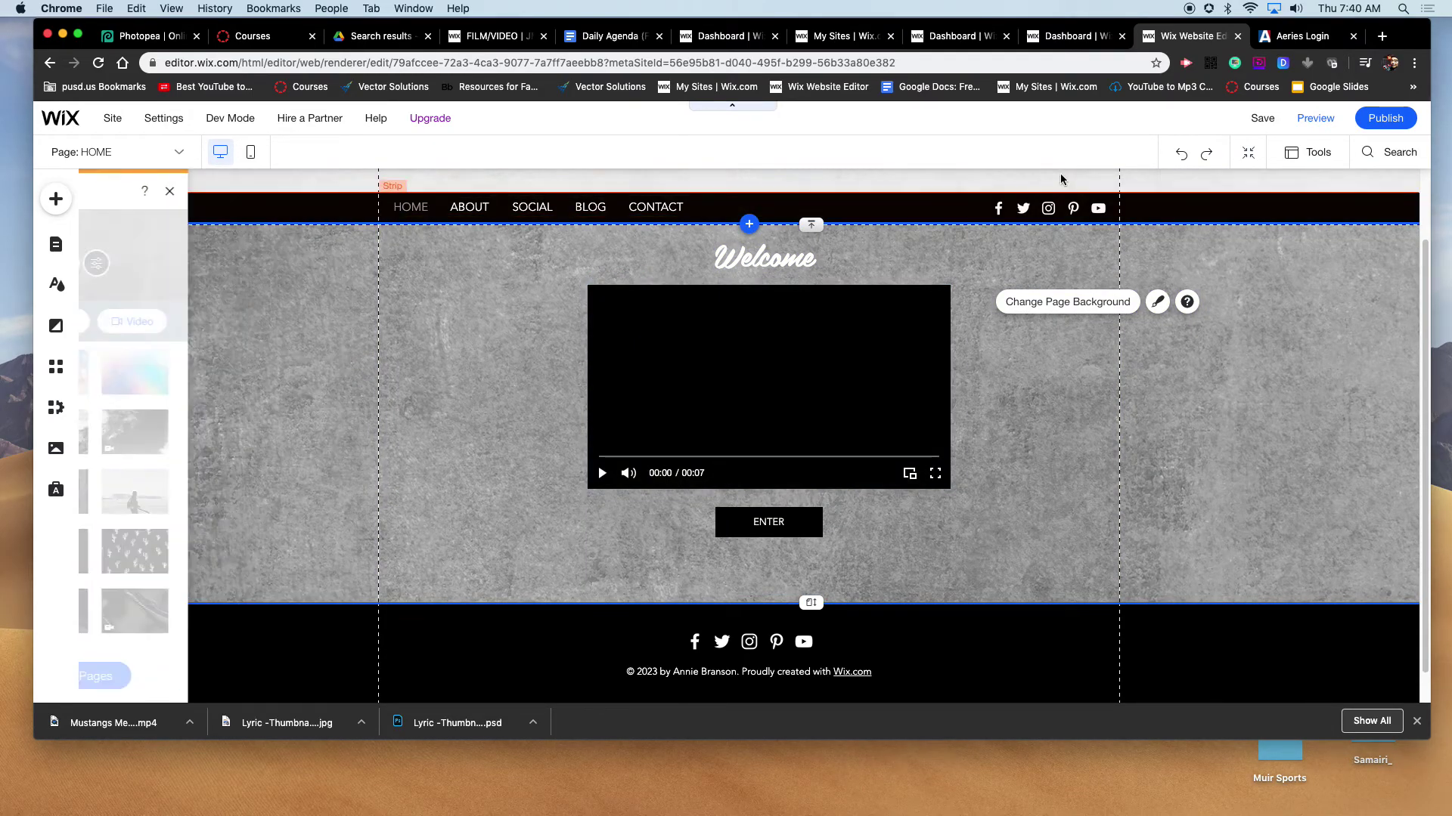
Preview the finished site, open the BLOG page, then go back toward Home.
click(1316, 120)
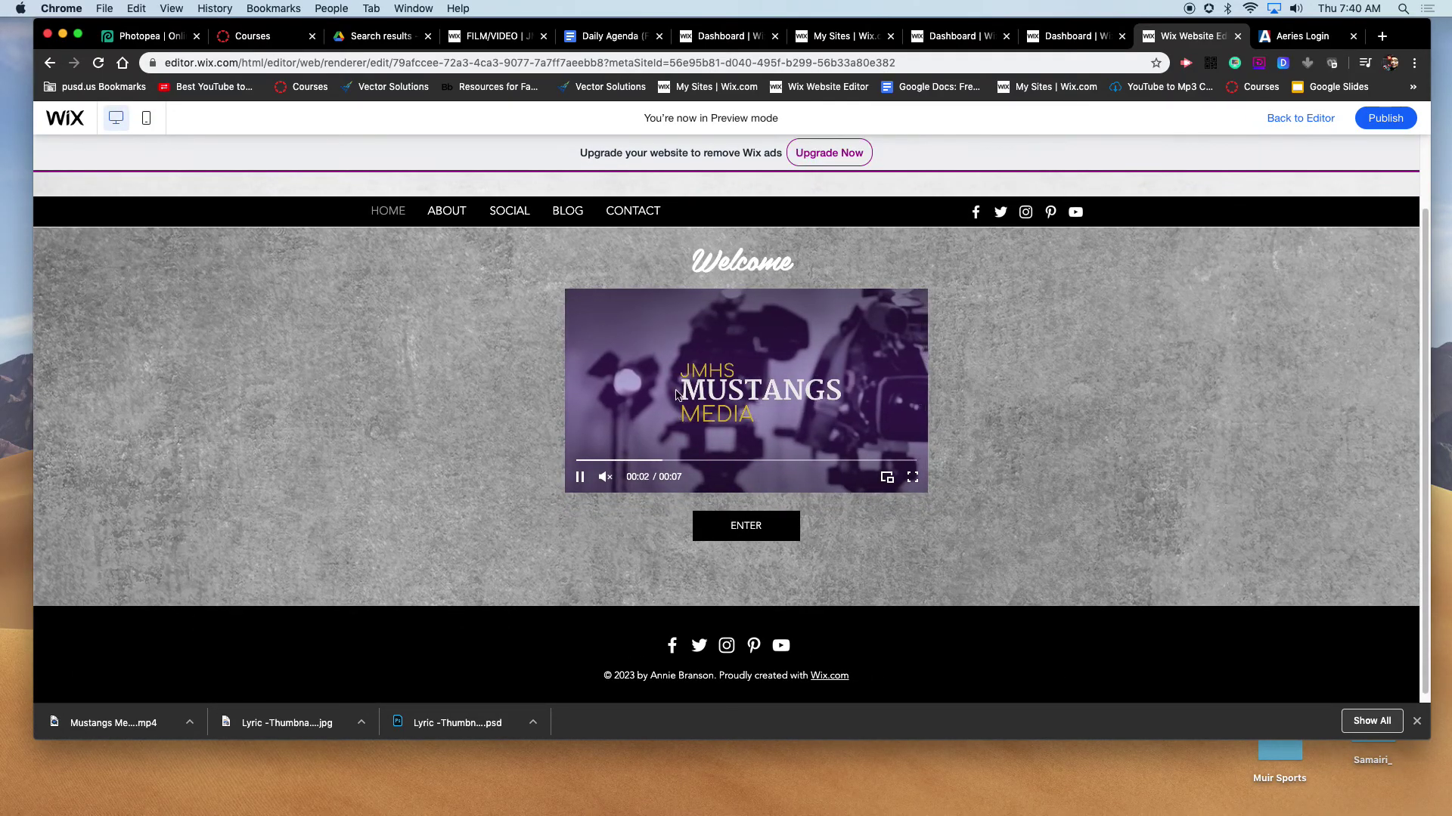
click(895, 434)
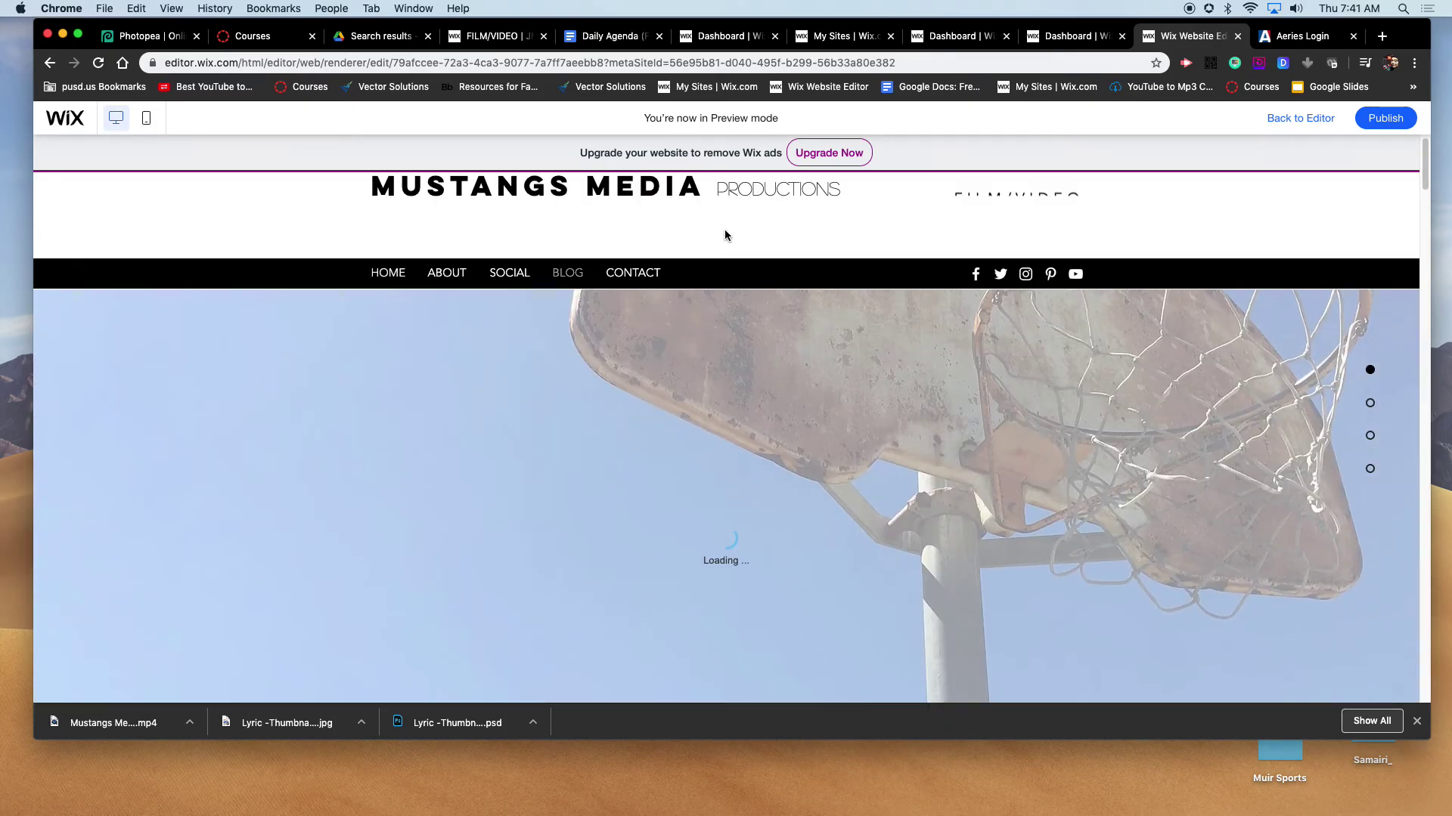
click(50, 63)
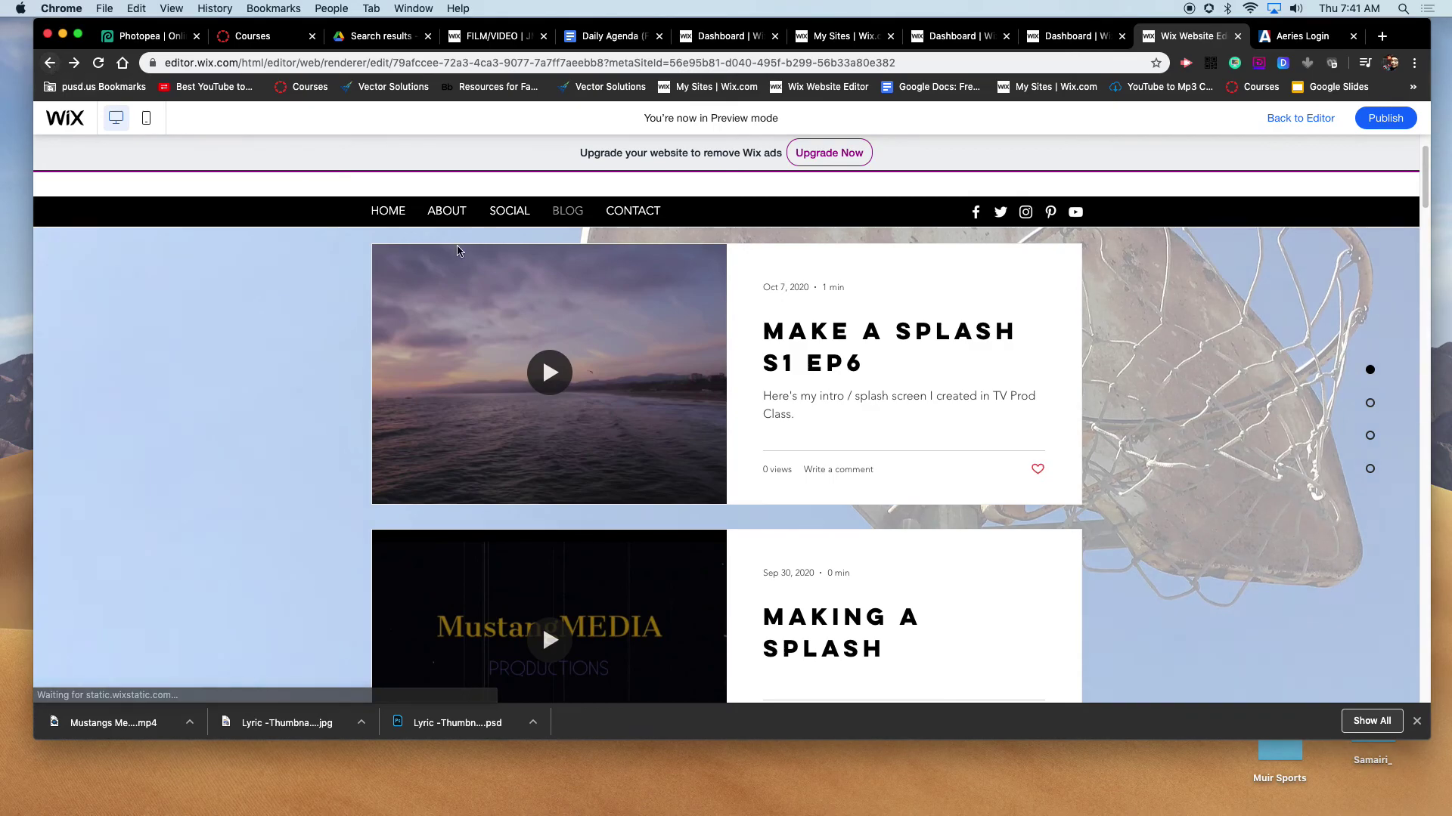